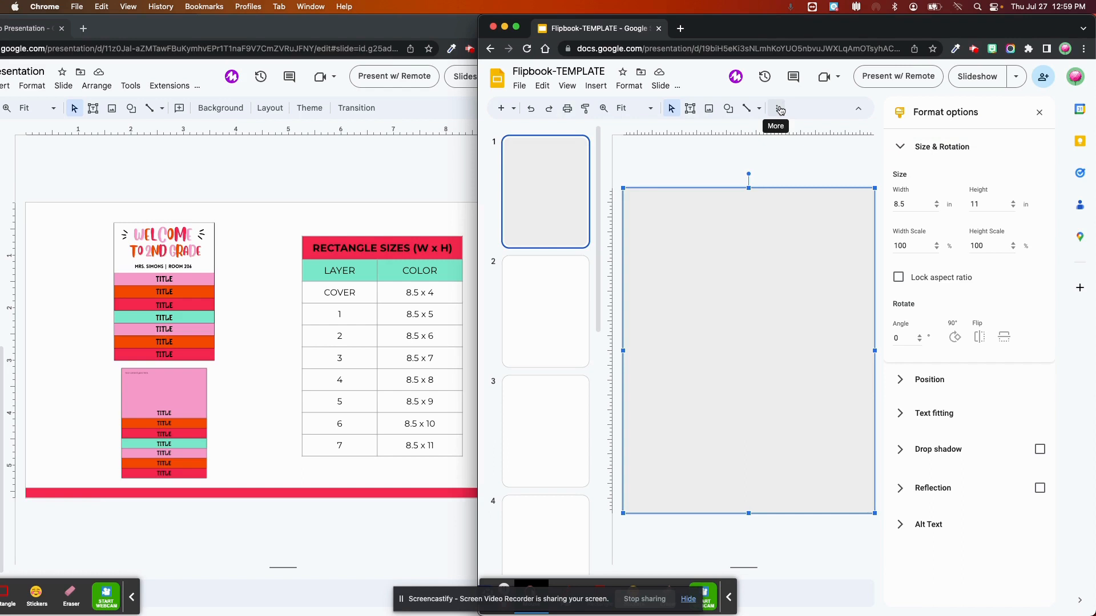
# Make the 8.5 x 11 in rectangle's border transparent and turn on its drop shadow.
pyautogui.click(780, 110)
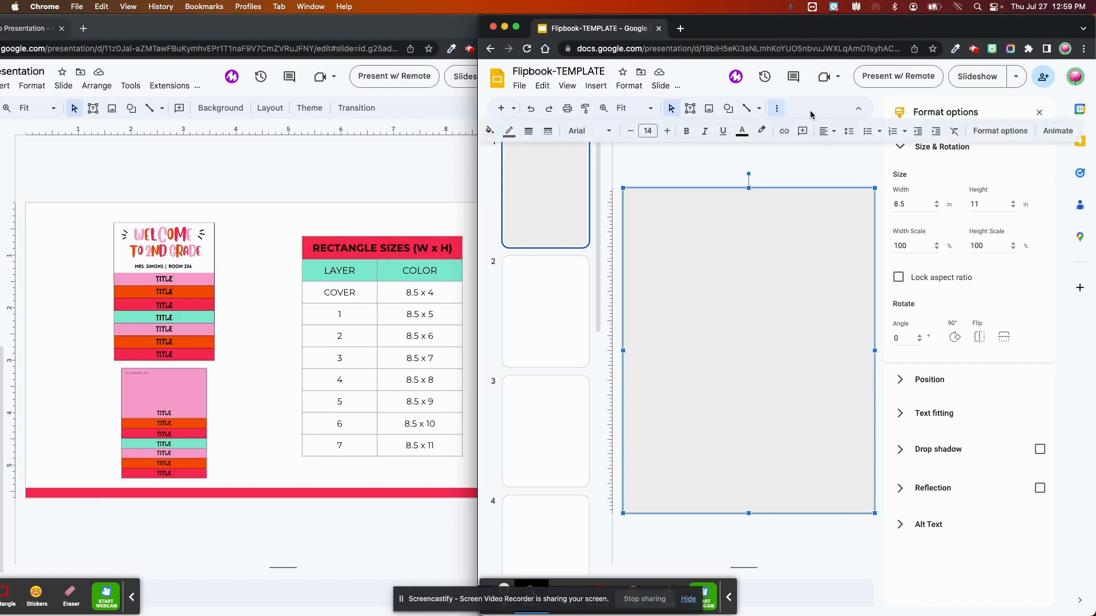
pyautogui.click(508, 132)
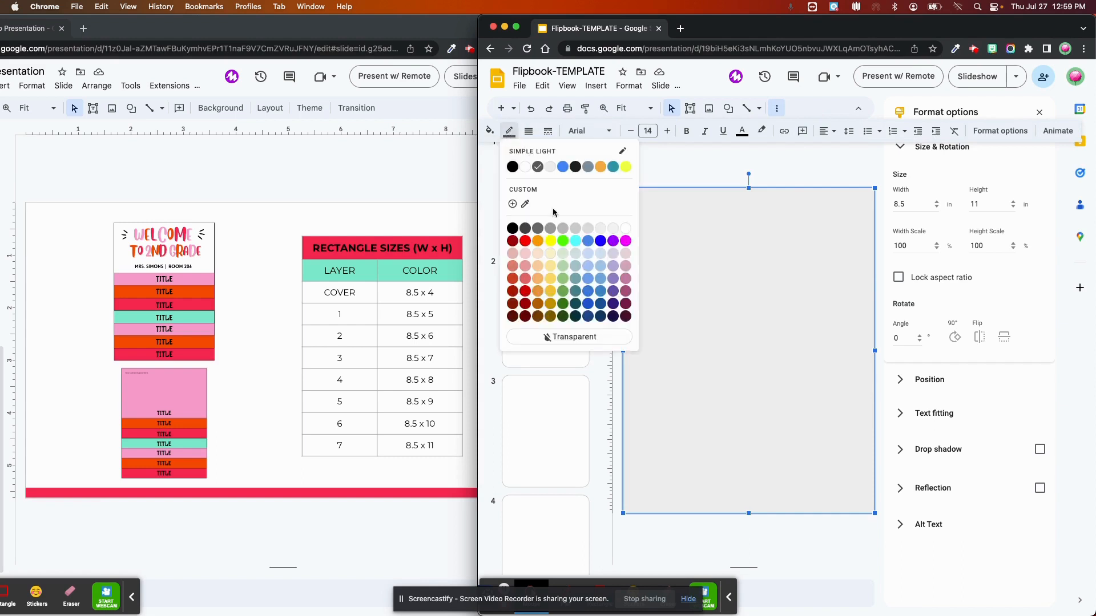
pyautogui.click(580, 337)
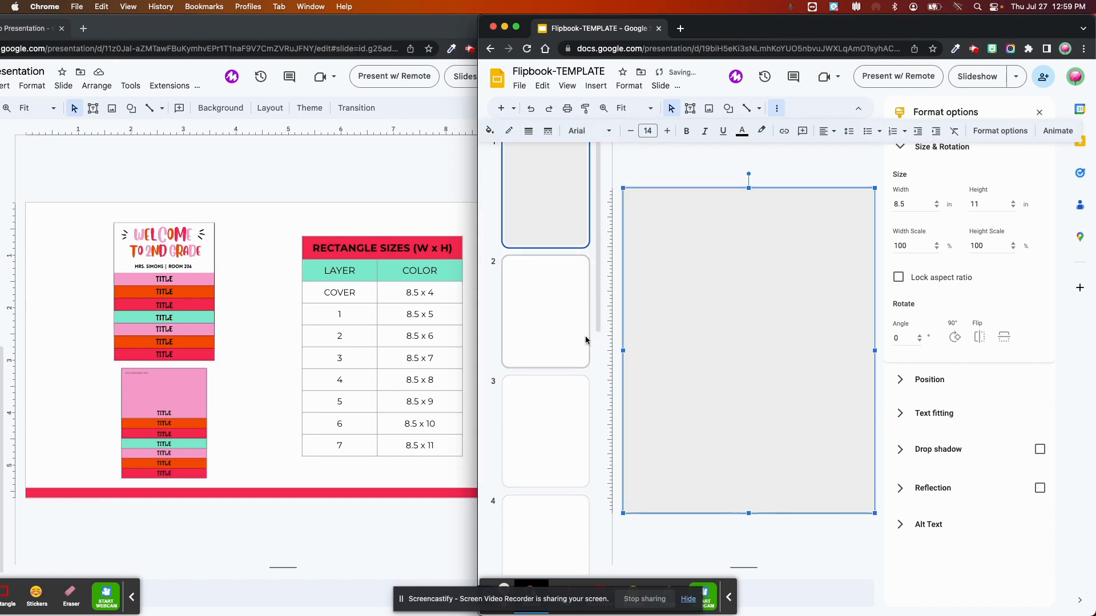
pyautogui.click(1040, 450)
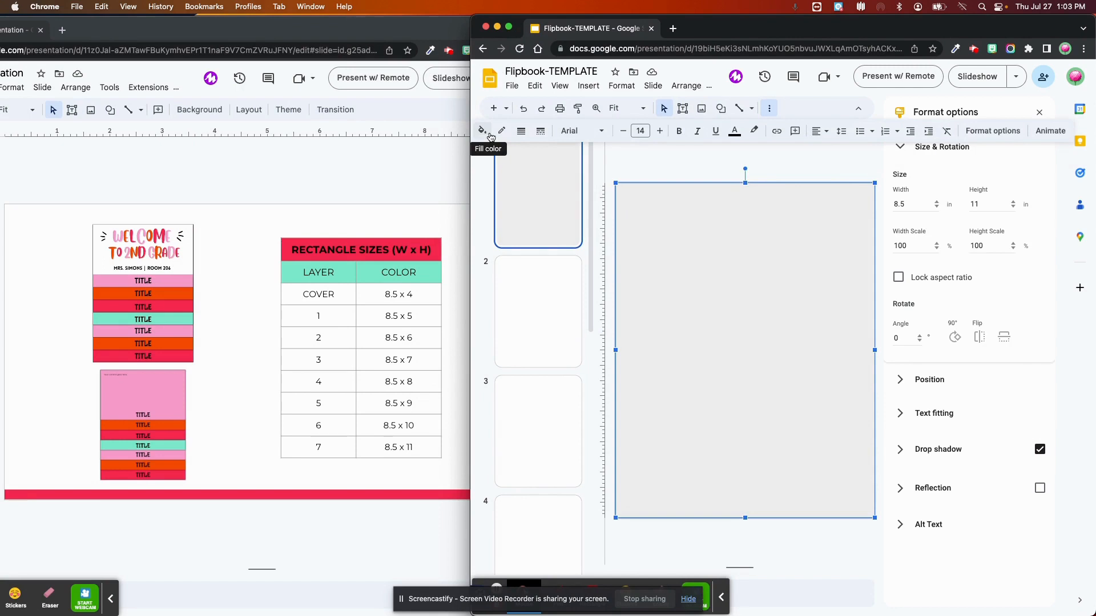
# Show the Color Palette & Fonts slide in the reference presentation and fill the template rectangle with its sampled red swatch.
pyautogui.click(489, 135)
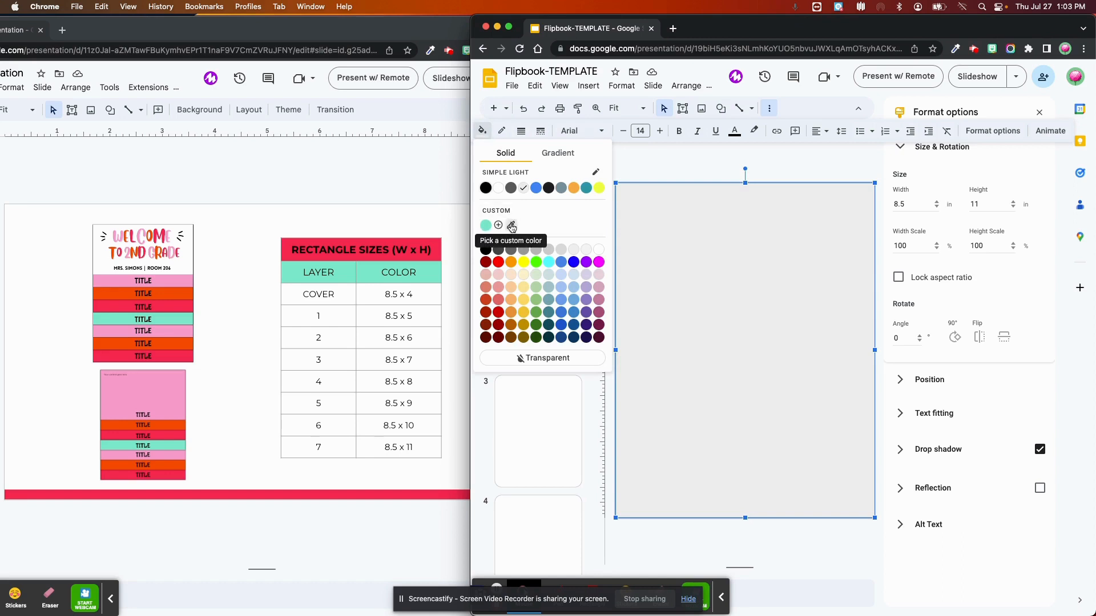
pyautogui.click(380, 180)
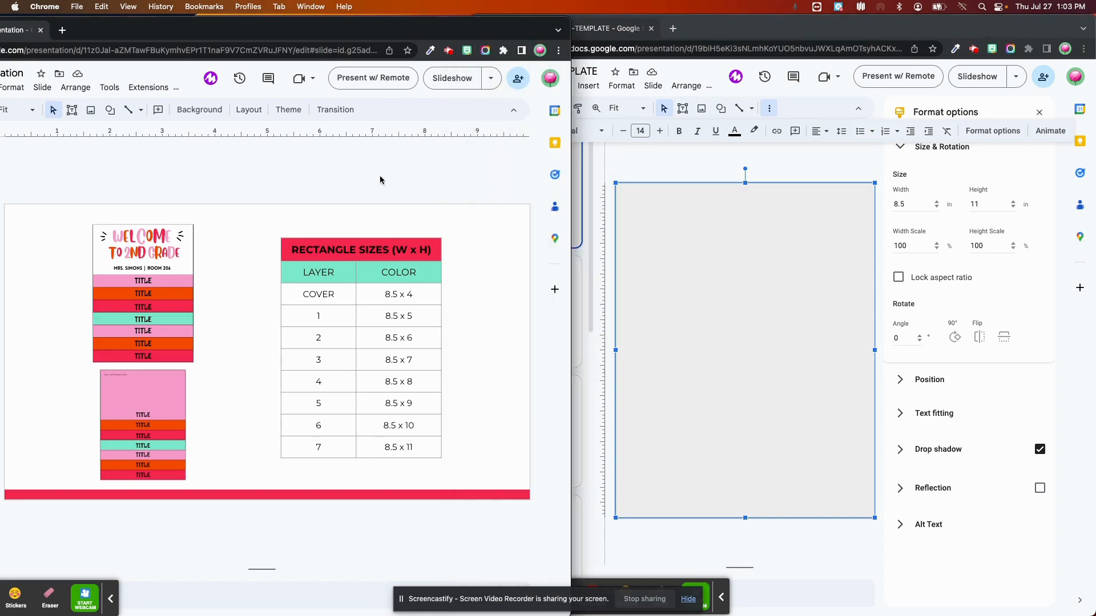
pyautogui.press('Down')
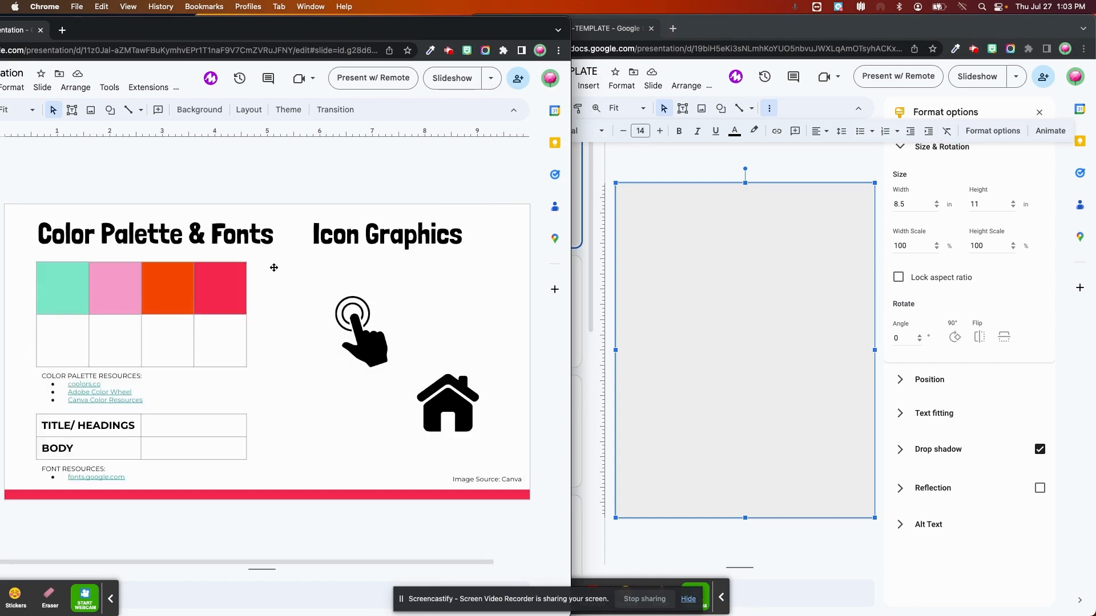
pyautogui.click(697, 252)
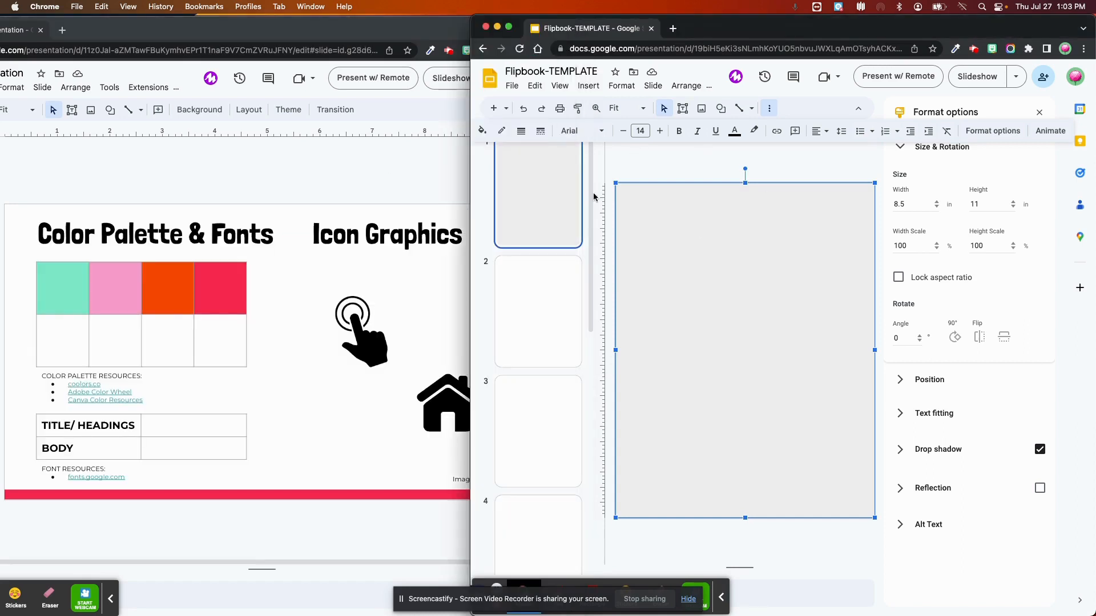
pyautogui.click(483, 131)
pyautogui.click(511, 226)
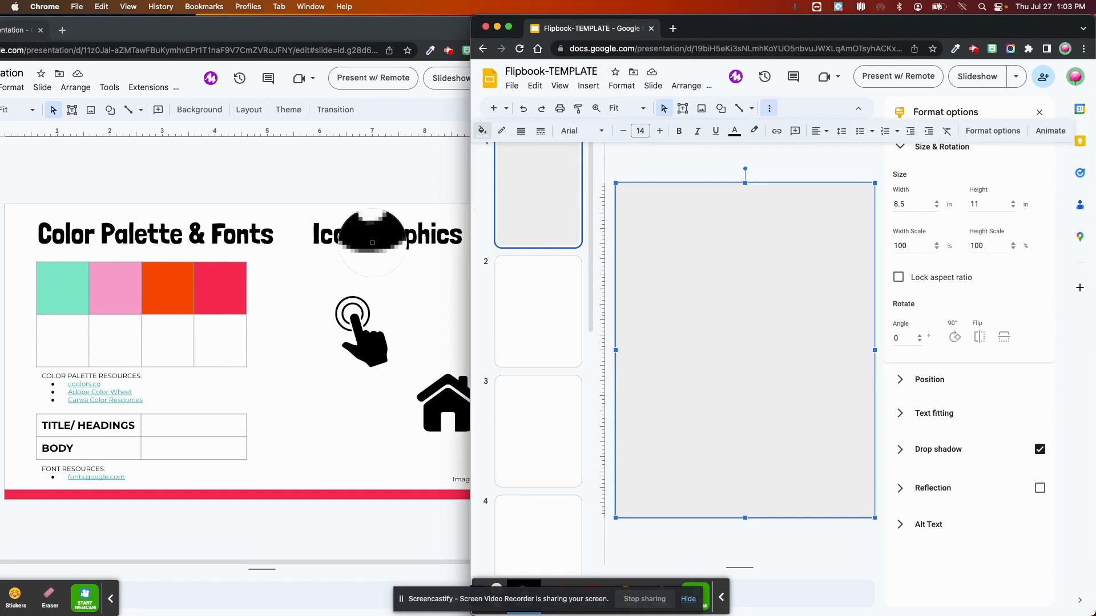
pyautogui.click(215, 293)
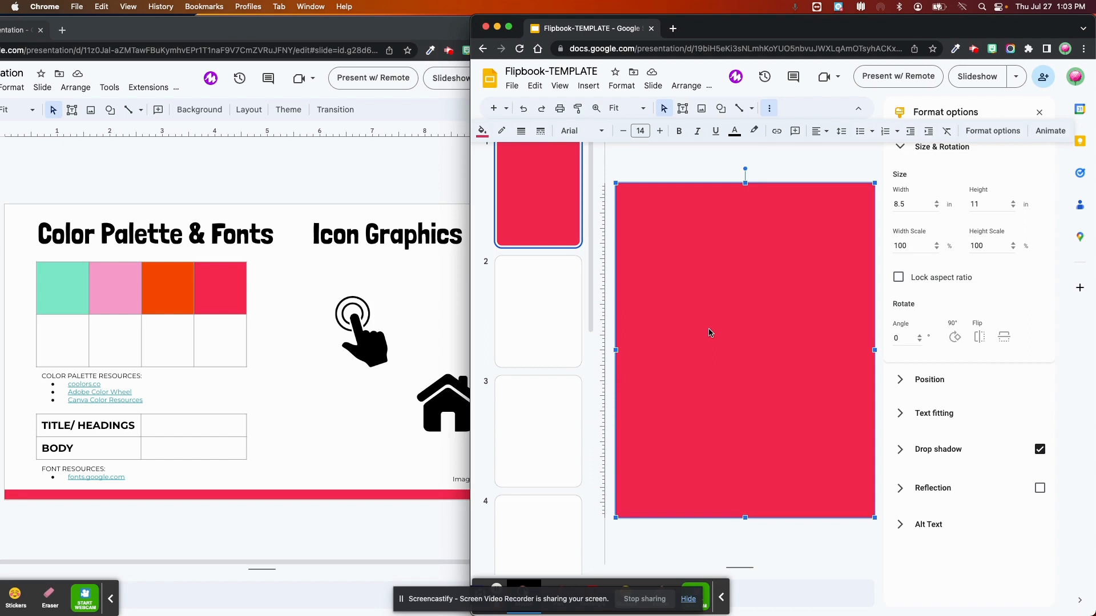
# Duplicate the red rectangle and align the copy exactly over the original on slide 1.
pyautogui.hotkey('ctrl', 'd')
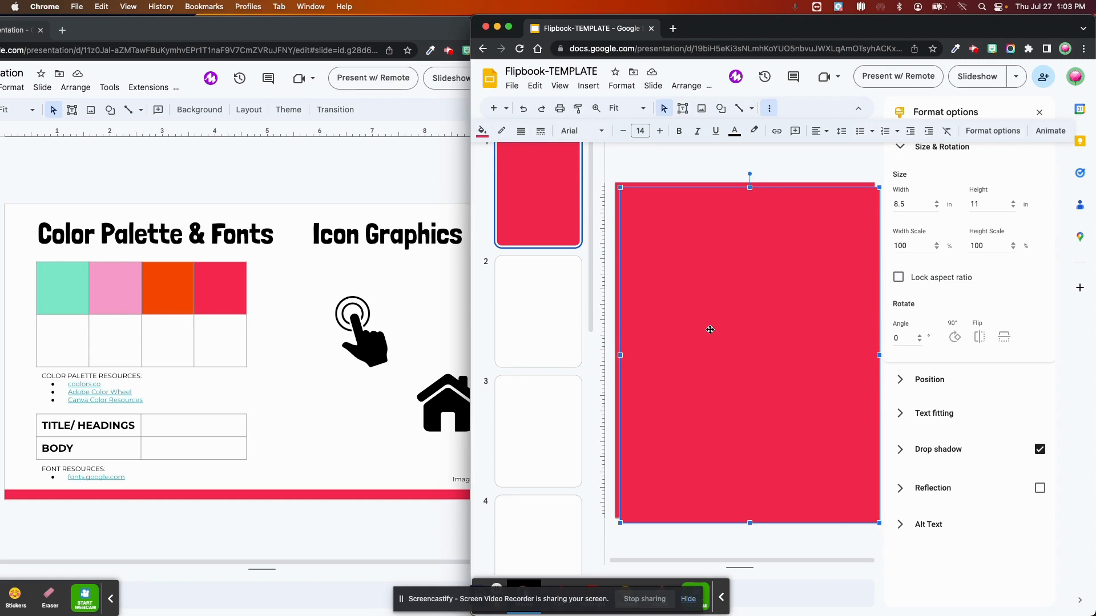
pyautogui.click(710, 330)
pyautogui.moveTo(710, 330)
pyautogui.mouseDown()
pyautogui.moveTo(773, 323)
pyautogui.moveTo(704, 325)
pyautogui.mouseUp()
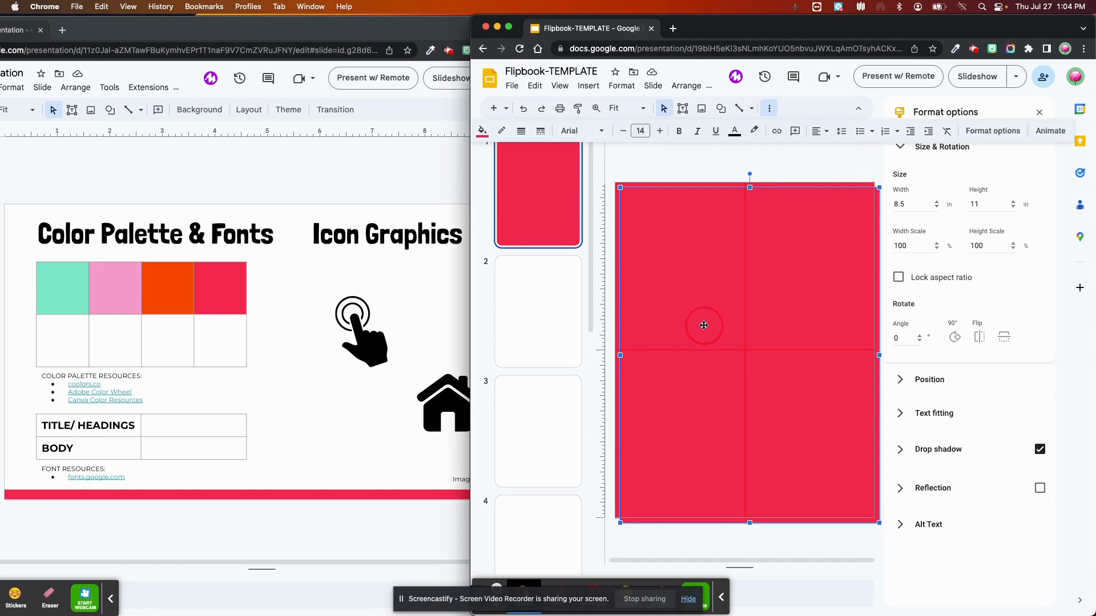
pyautogui.moveTo(704, 325); pyautogui.dragTo(704, 325)
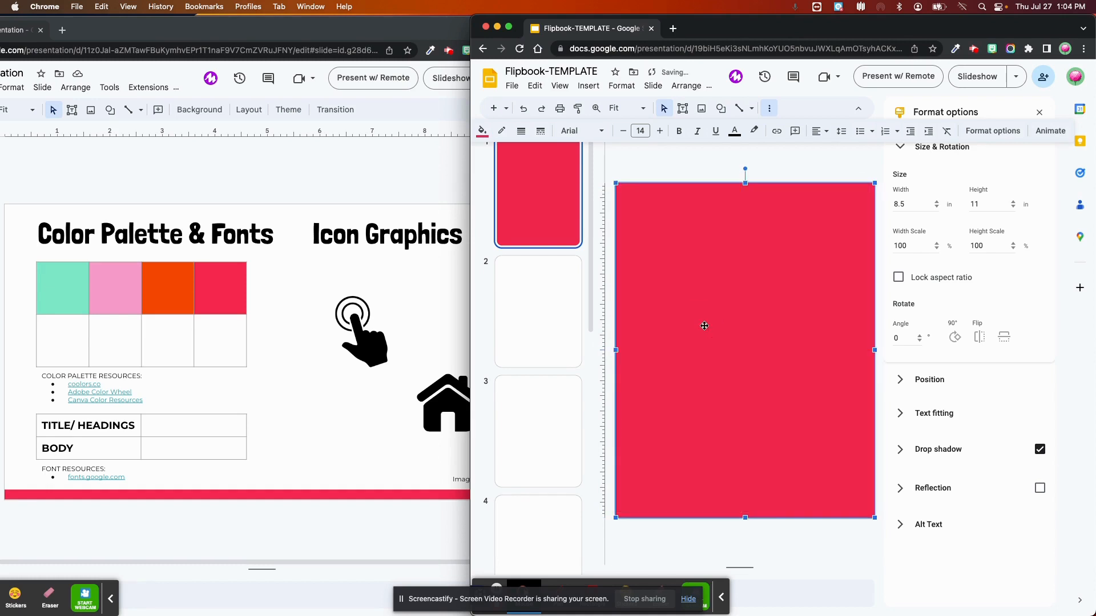
# Fill the duplicated full-page rectangle with the custom teal and keep it centered on the slide.
pyautogui.click(484, 132)
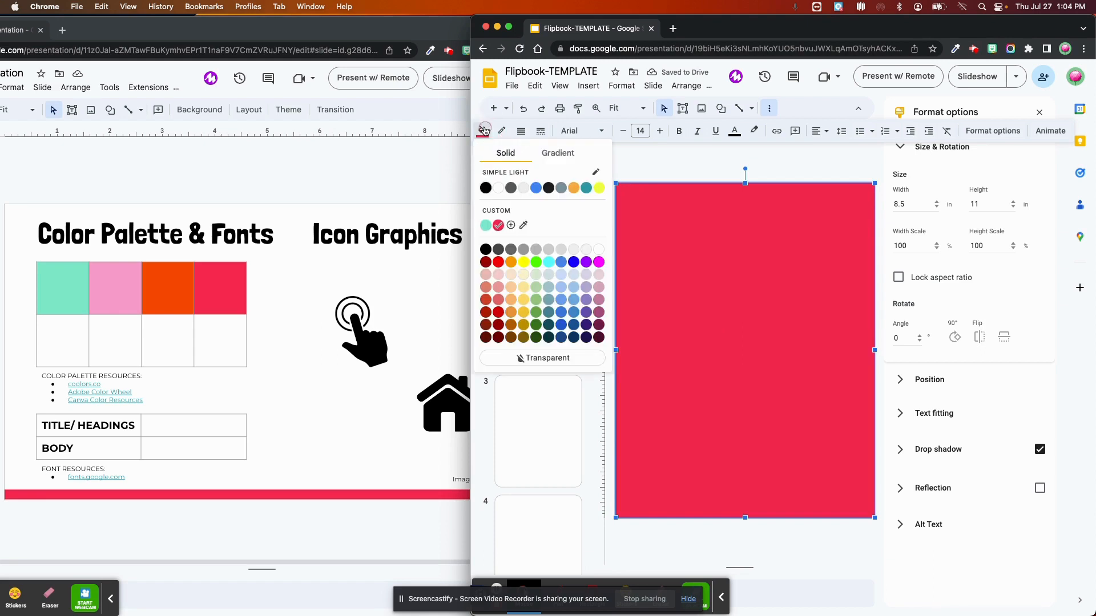
pyautogui.click(486, 226)
pyautogui.moveTo(711, 349); pyautogui.dragTo(712, 350)
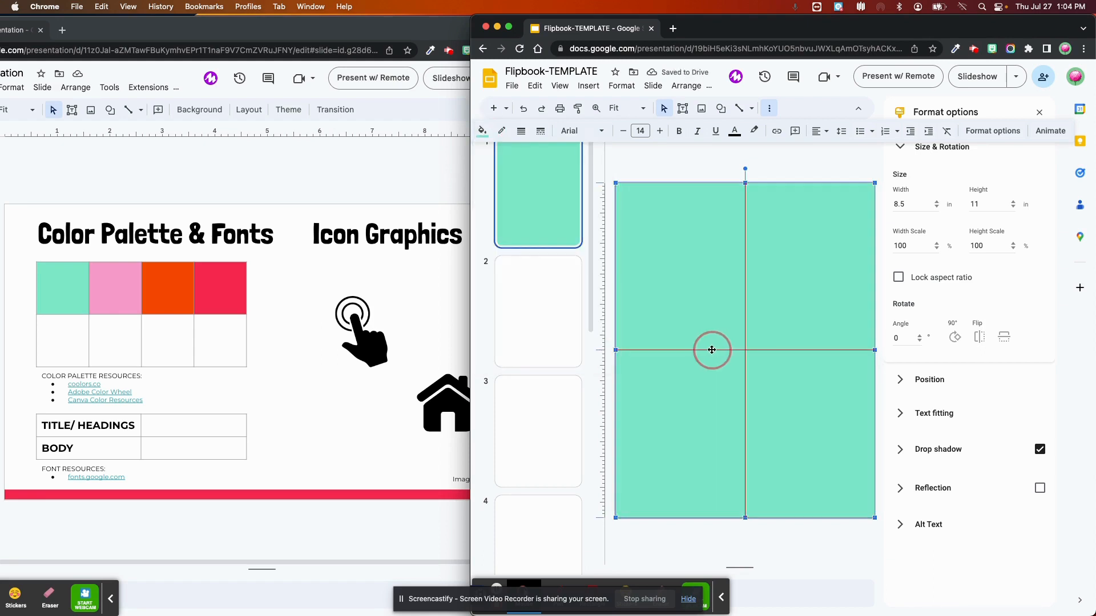
pyautogui.moveTo(712, 349); pyautogui.dragTo(710, 350)
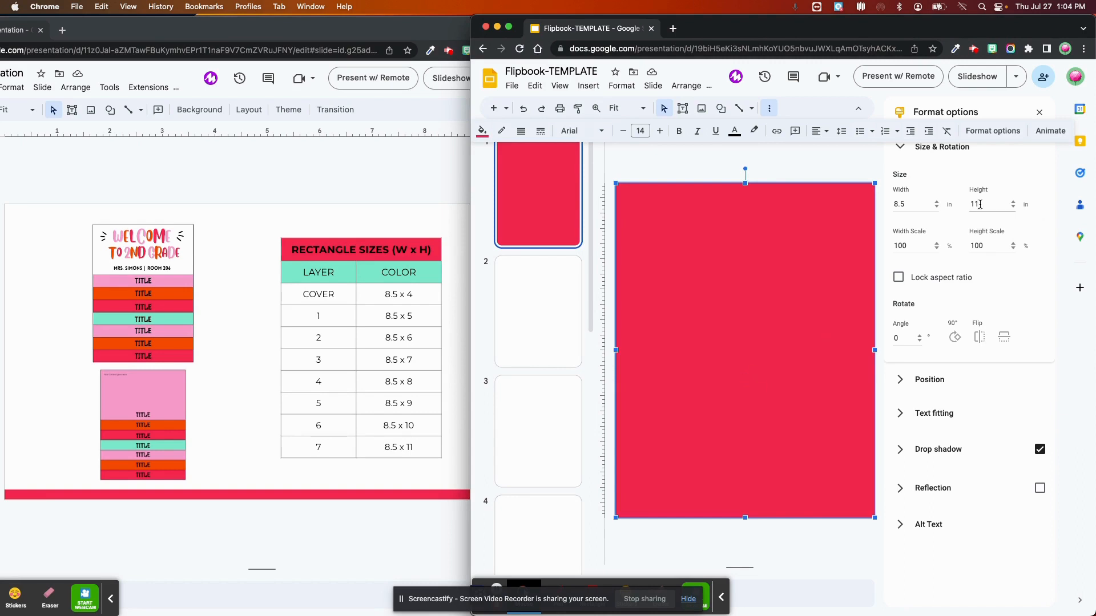
# Set the upper red rectangle's height to 10 in and fill it with the custom orange.
pyautogui.moveTo(980, 204); pyautogui.dragTo(969, 207)
pyautogui.write('10')
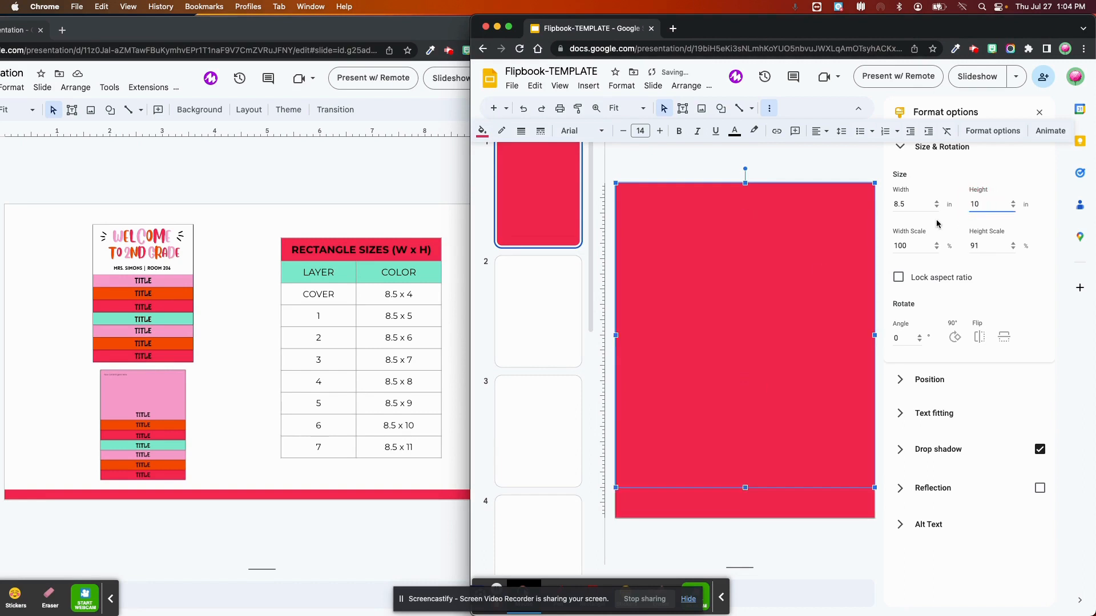
pyautogui.click(482, 131)
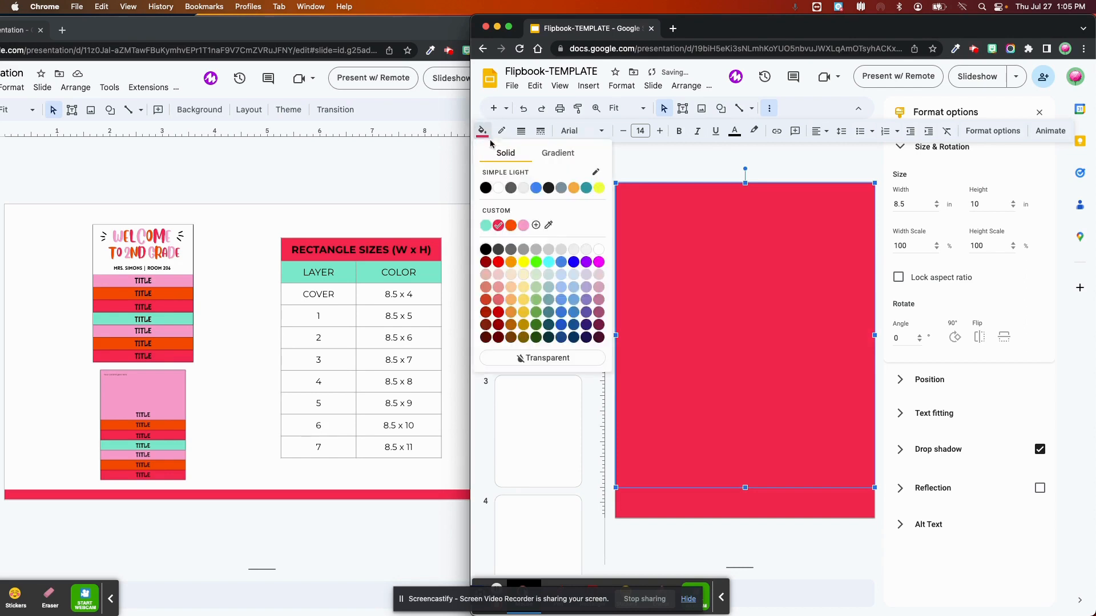
pyautogui.click(510, 226)
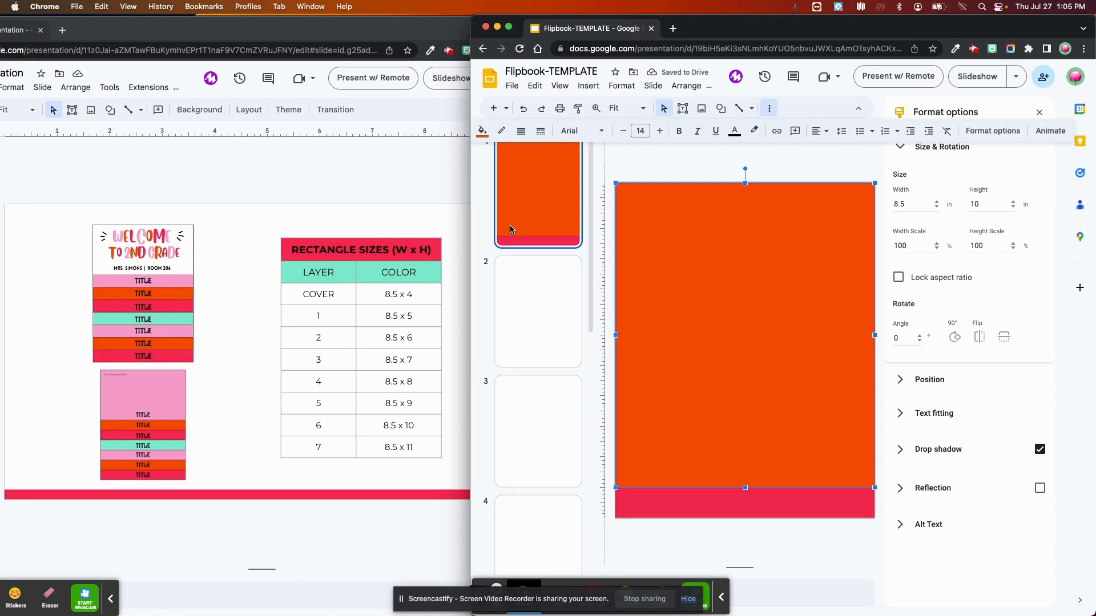
pyautogui.click(832, 161)
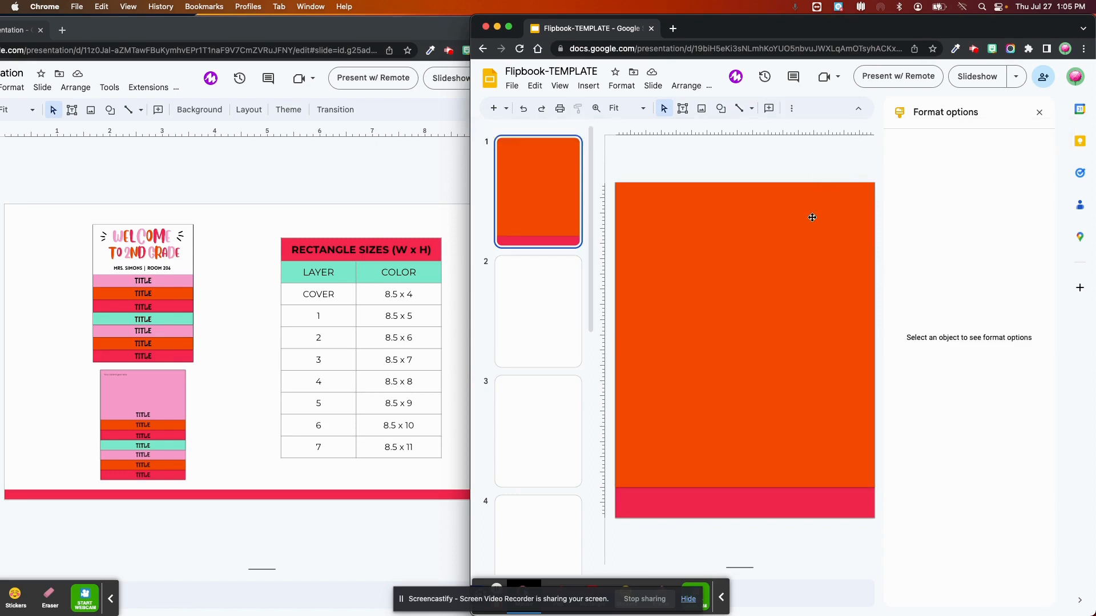
# Duplicate the orange rectangle, align the copy over it and set the copy's height to 9 in.
pyautogui.click(784, 254)
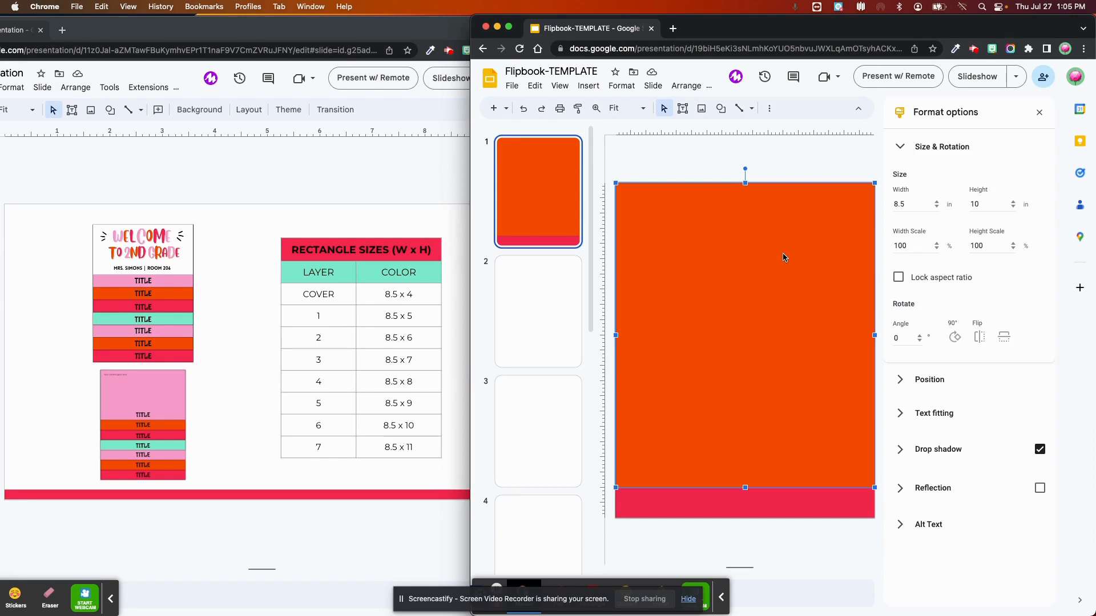
pyautogui.moveTo(784, 258); pyautogui.dragTo(776, 253)
pyautogui.click(973, 204)
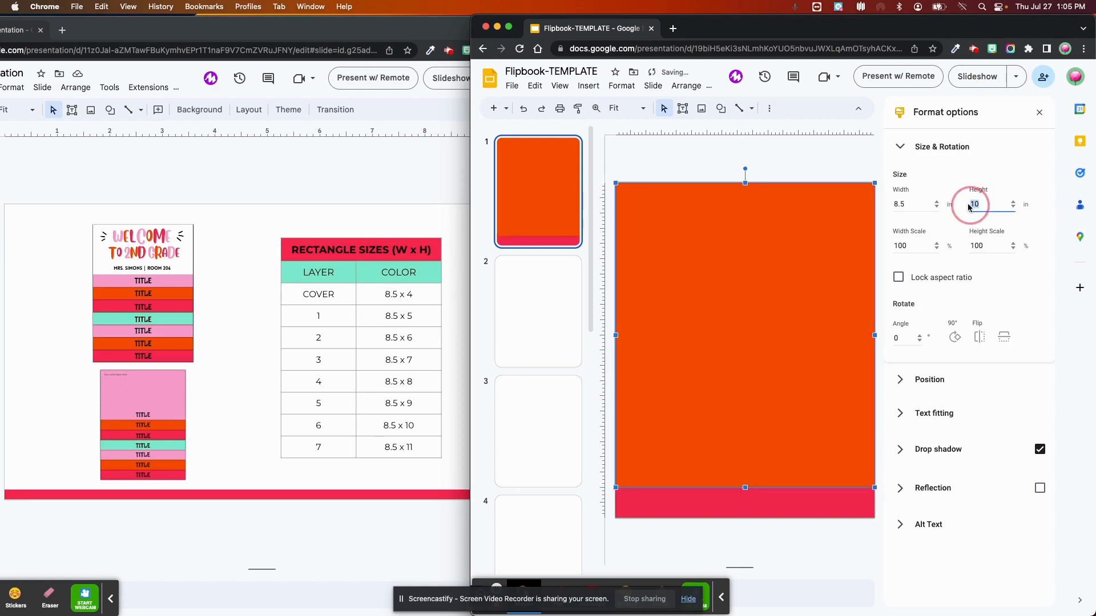
pyautogui.write('9')
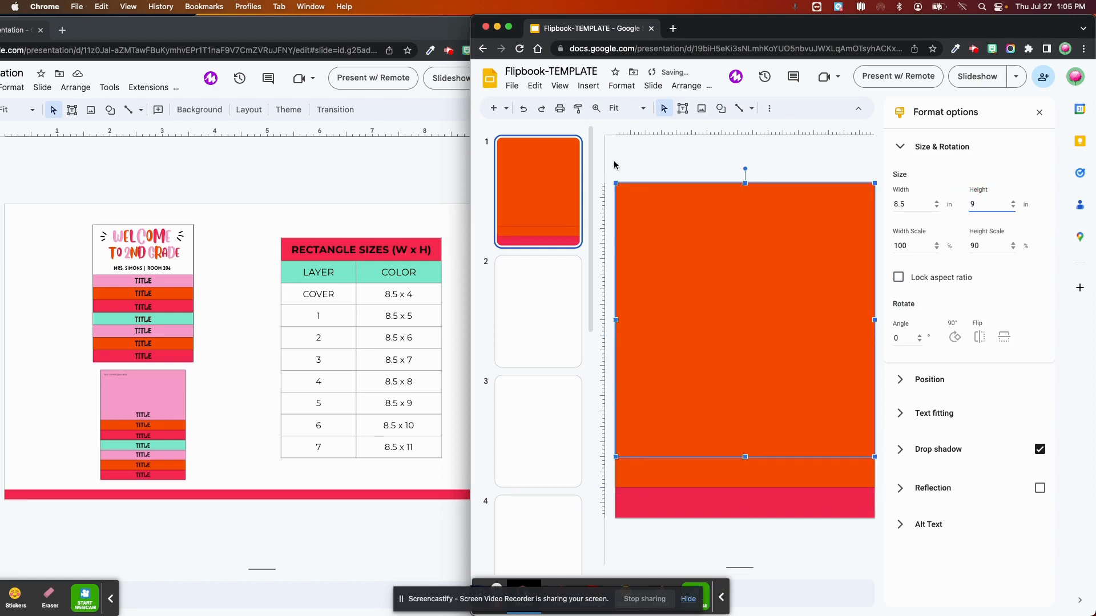
# Fill the 9 in tall rectangle with the custom pink.
pyautogui.click(770, 107)
pyautogui.click(482, 131)
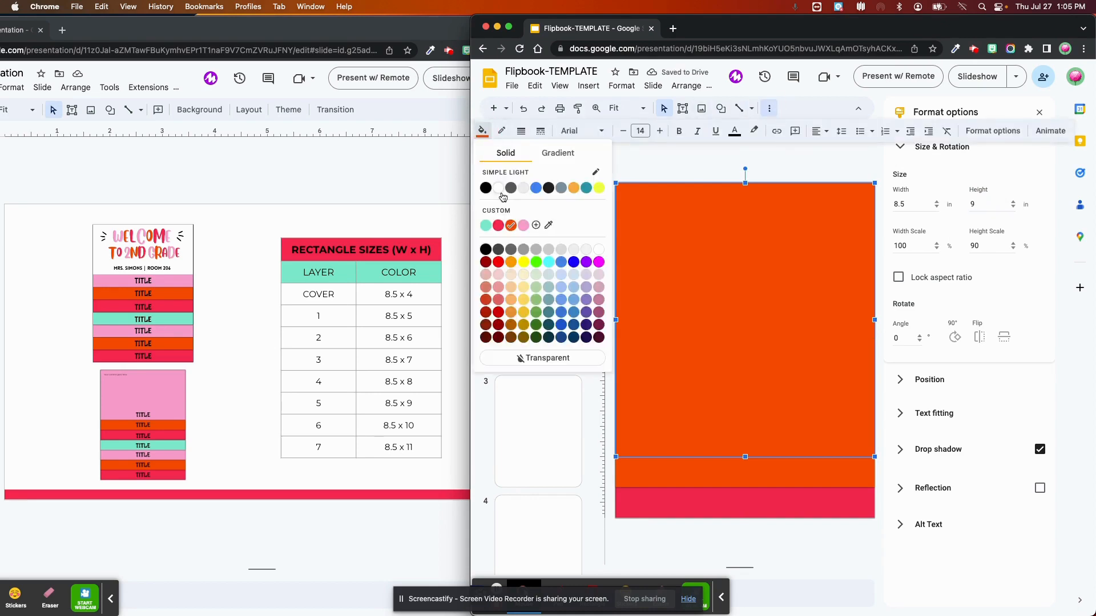
pyautogui.click(522, 227)
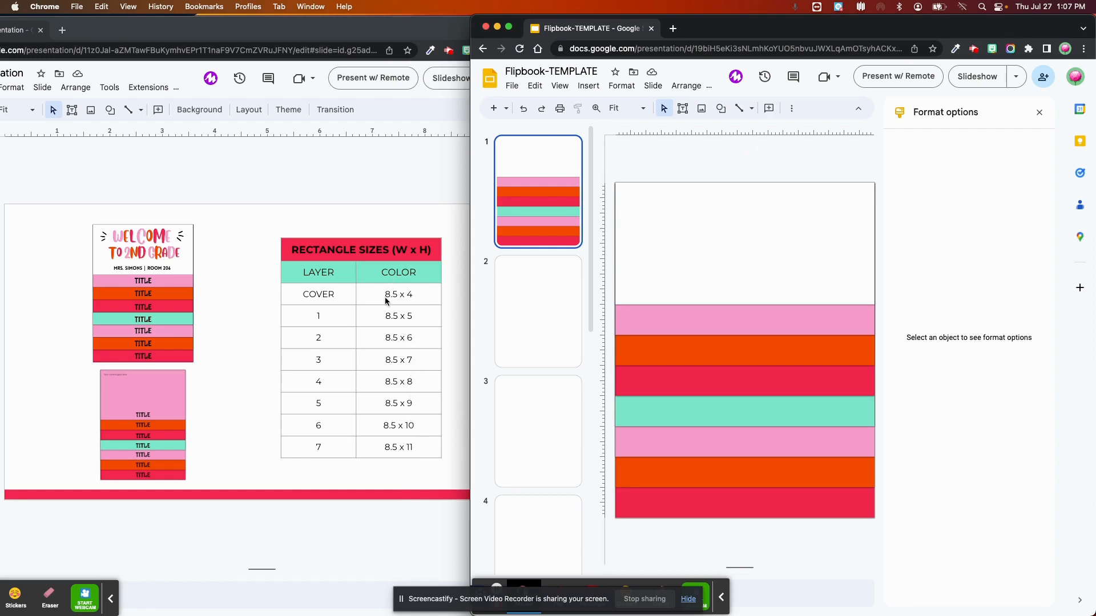
# Paste the "Welcome to 2nd Grade" title image onto the white 8.5 x 4 in cover area and deselect it.
pyautogui.click(298, 349)
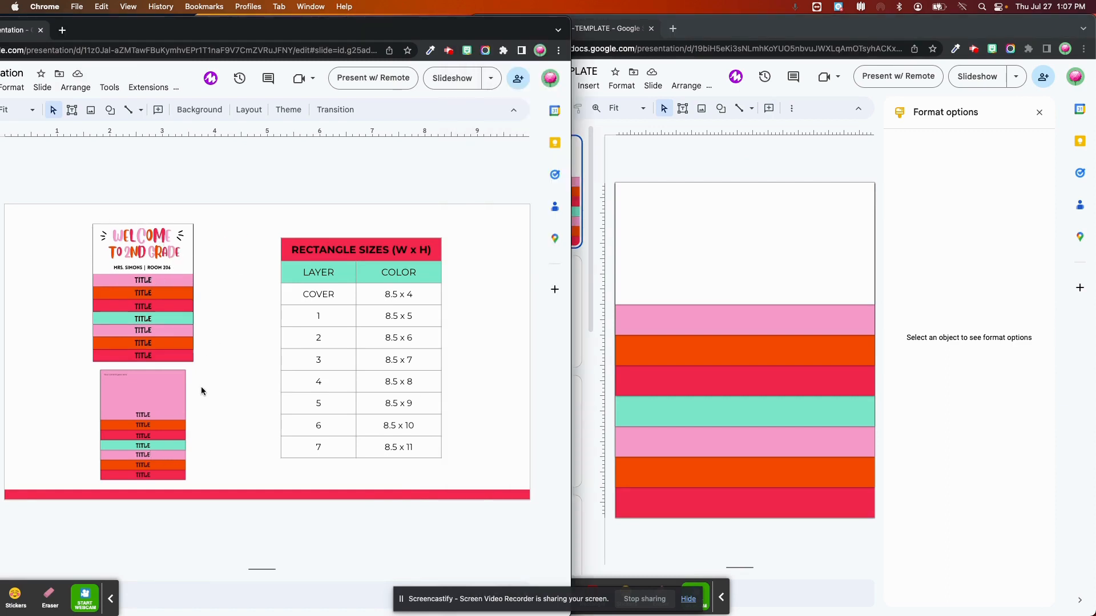
pyautogui.click(744, 152)
pyautogui.press('super+v')
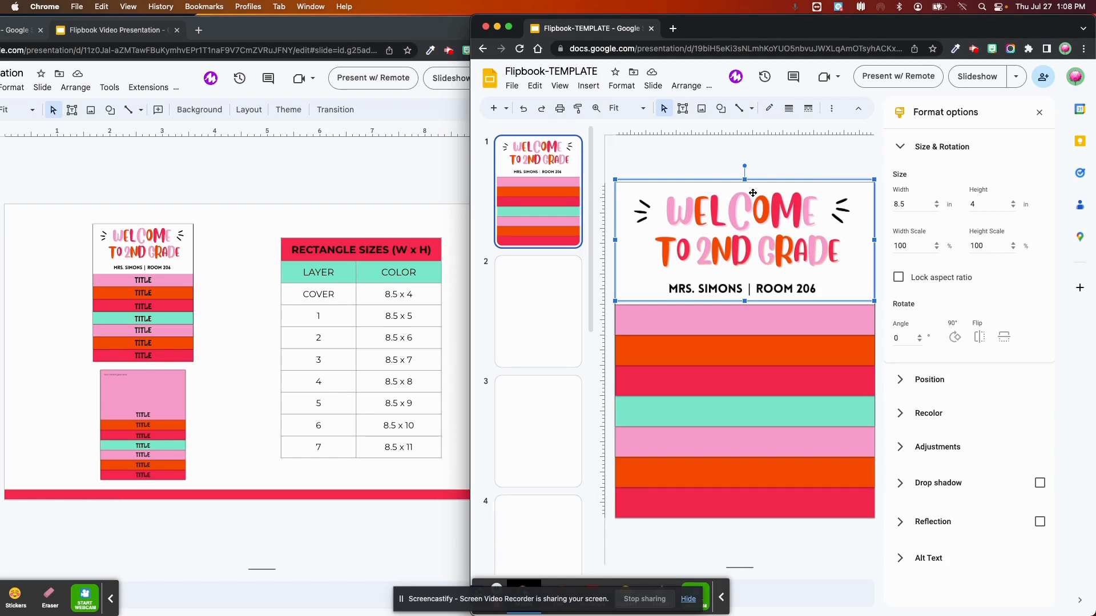
pyautogui.press('Escape')
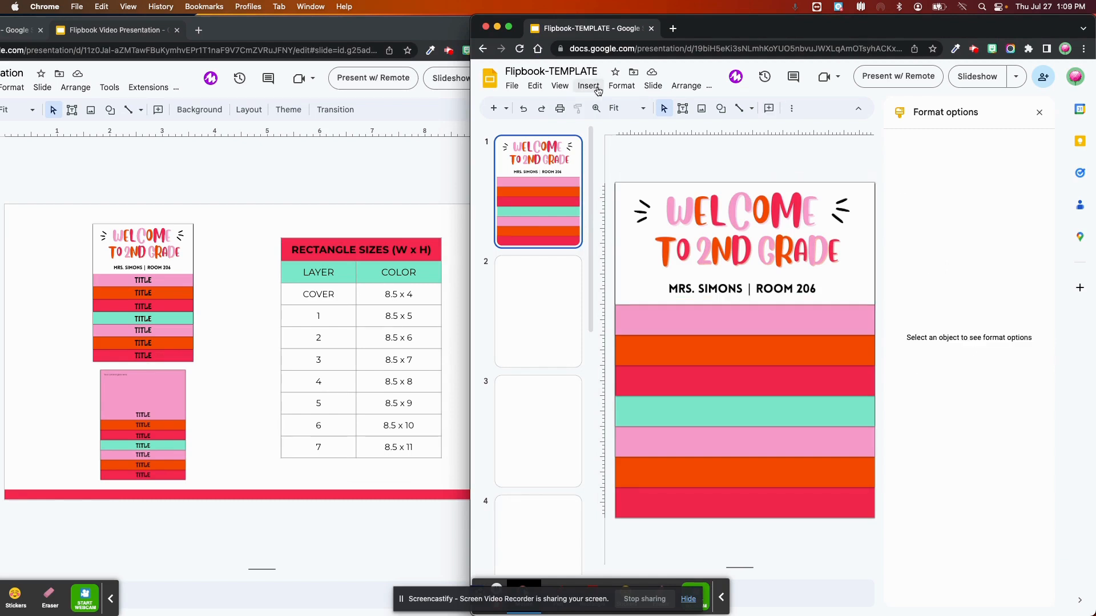
# Insert word art with the teacher's name over the colored strips, narrow it to about 5.25 in and stretch it taller.
pyautogui.click(589, 86)
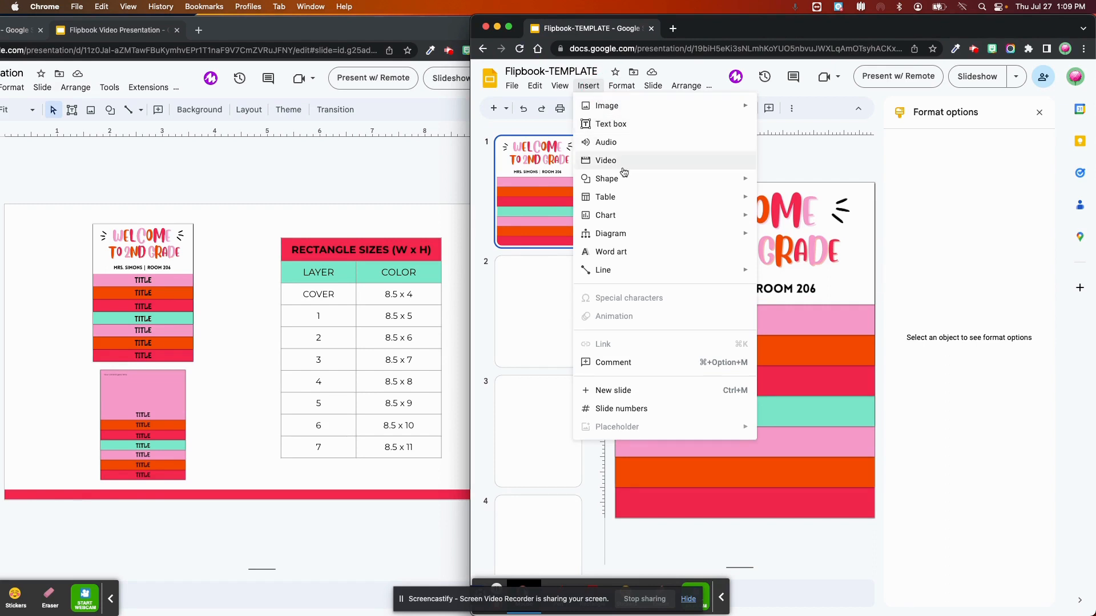
pyautogui.click(622, 256)
pyautogui.write('Mrs. Simons')
pyautogui.press('Return')
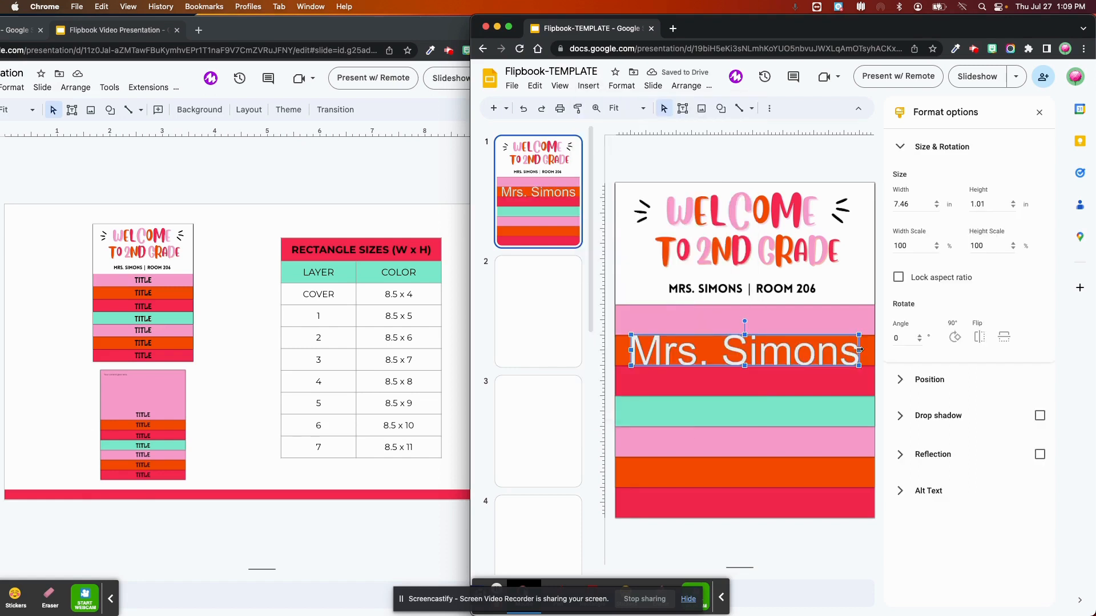
pyautogui.moveTo(859, 349); pyautogui.dragTo(791, 350)
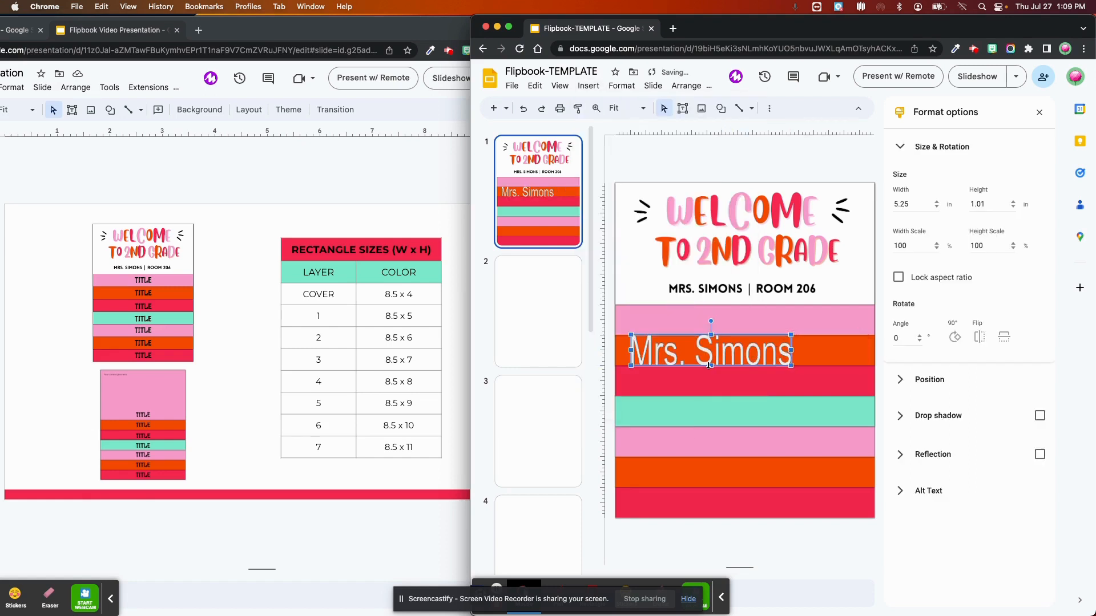
pyautogui.moveTo(711, 367); pyautogui.dragTo(711, 386)
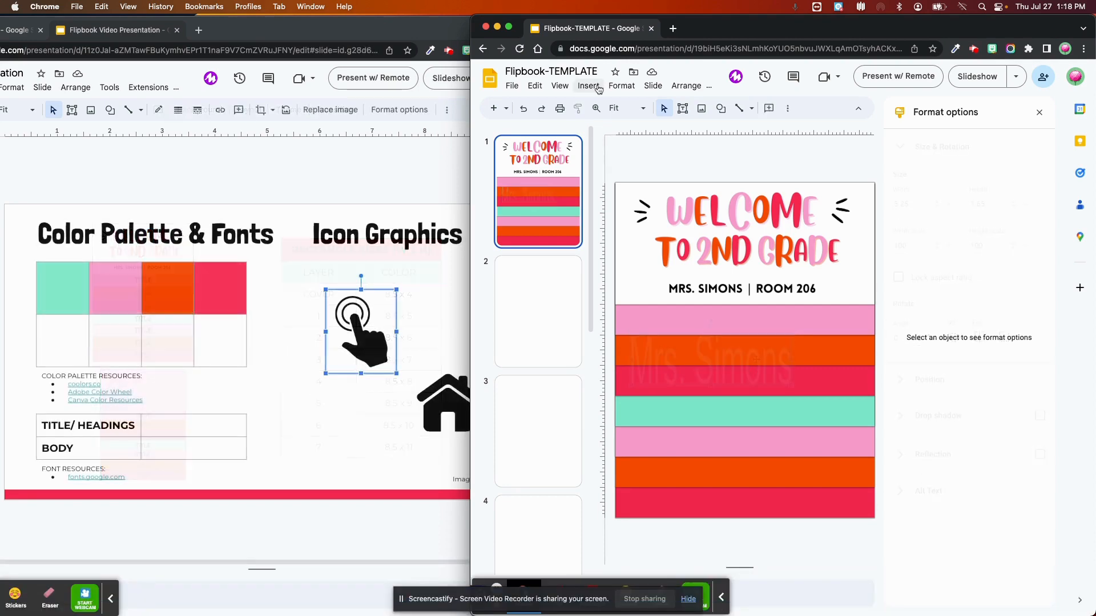
# Insert a text box about 4.76 x 0.97 in on the pink strip directly below the cover and center it horizontally.
pyautogui.click(598, 89)
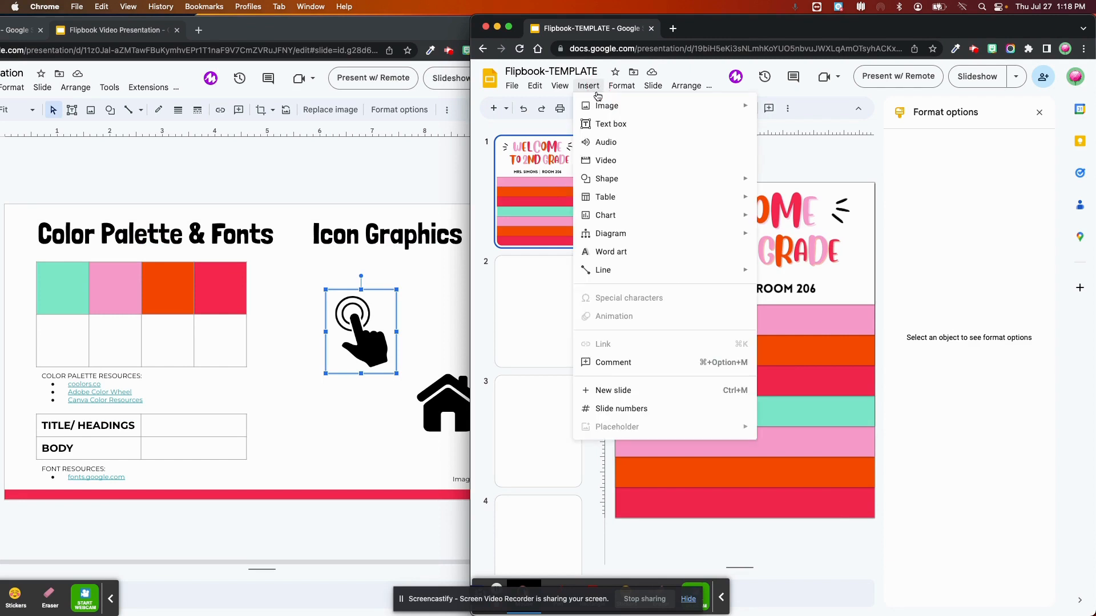
pyautogui.click(606, 122)
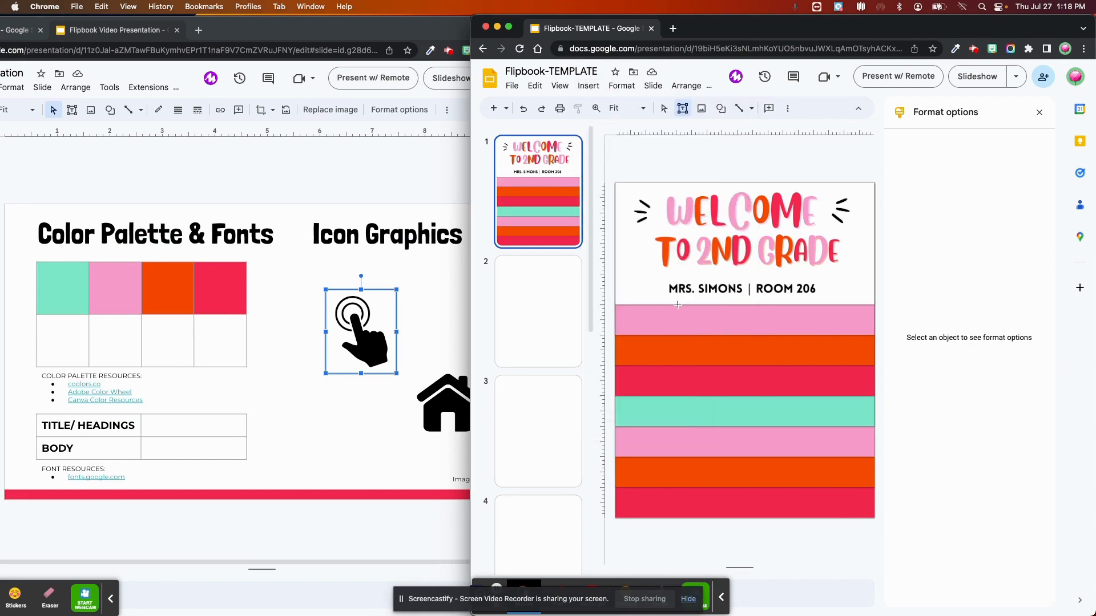
pyautogui.moveTo(679, 305); pyautogui.dragTo(822, 334)
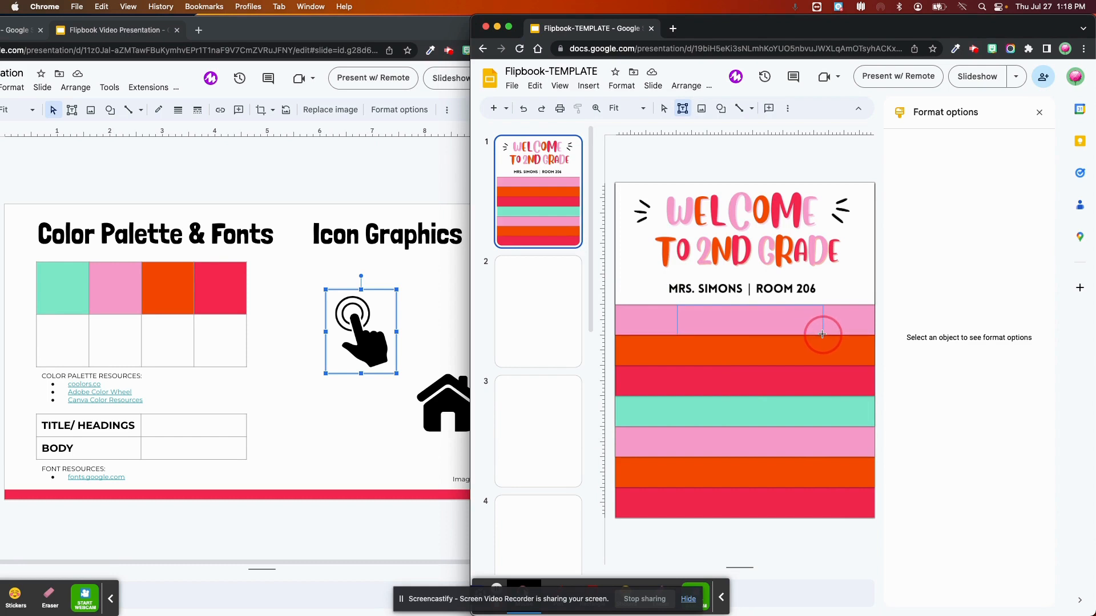
pyautogui.moveTo(822, 335); pyautogui.dragTo(797, 305)
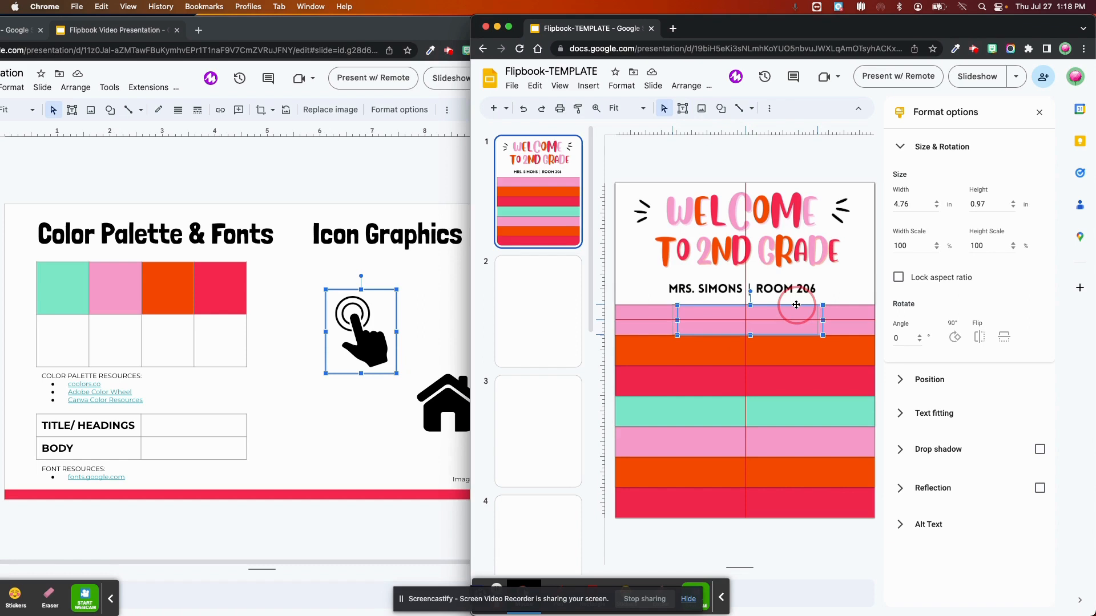
pyautogui.moveTo(796, 304); pyautogui.dragTo(791, 305)
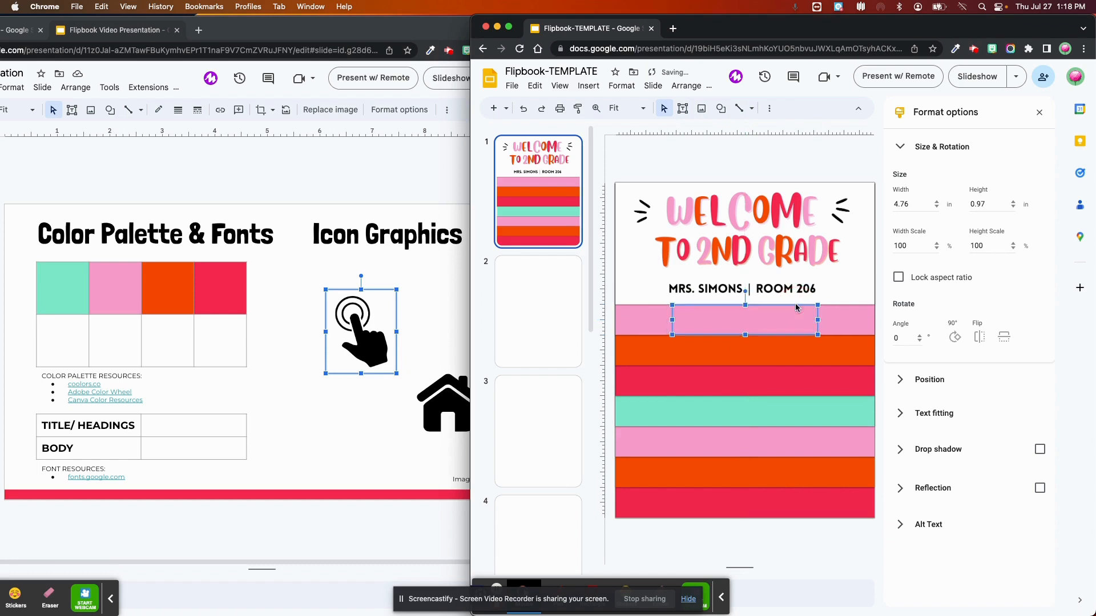
# Set the text box's font to Londrina Solid at size 42 and center its text.
pyautogui.click(742, 319)
pyautogui.click(769, 112)
pyautogui.click(593, 130)
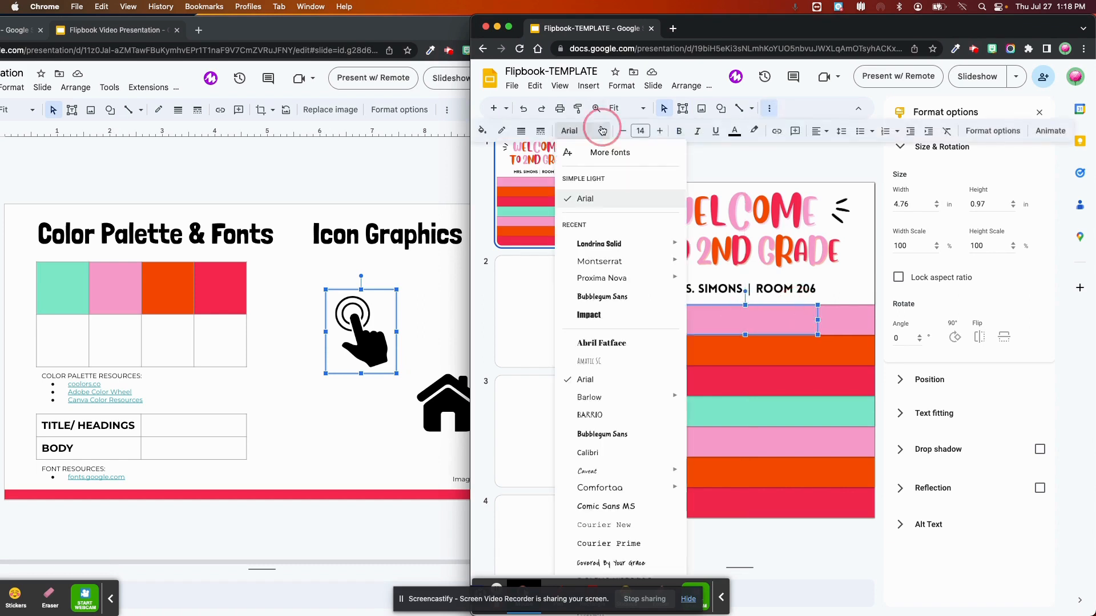
pyautogui.moveTo(615, 250)
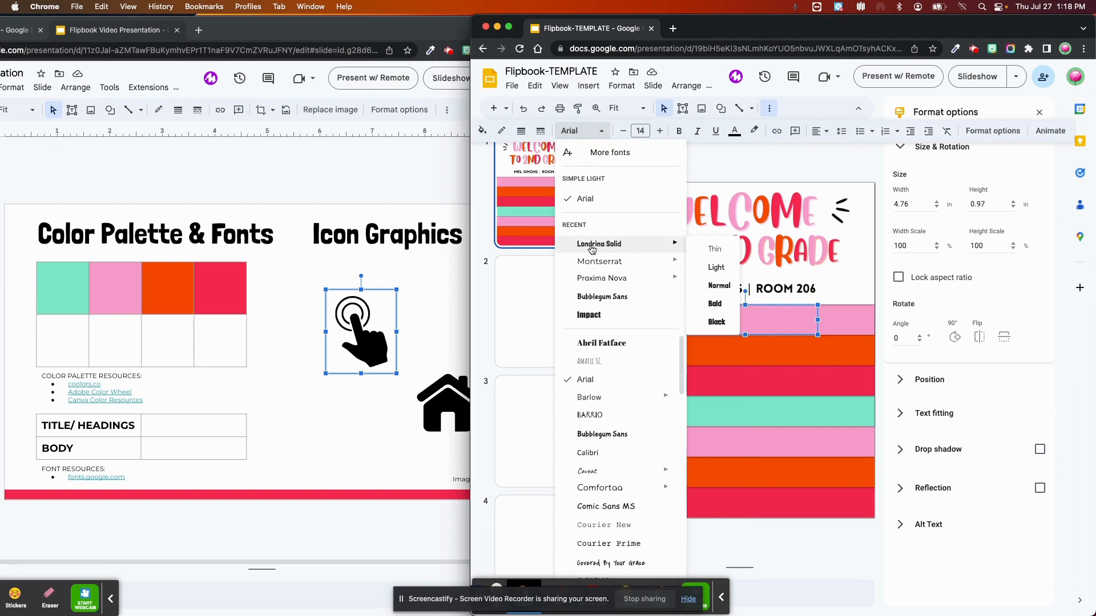
pyautogui.click(614, 244)
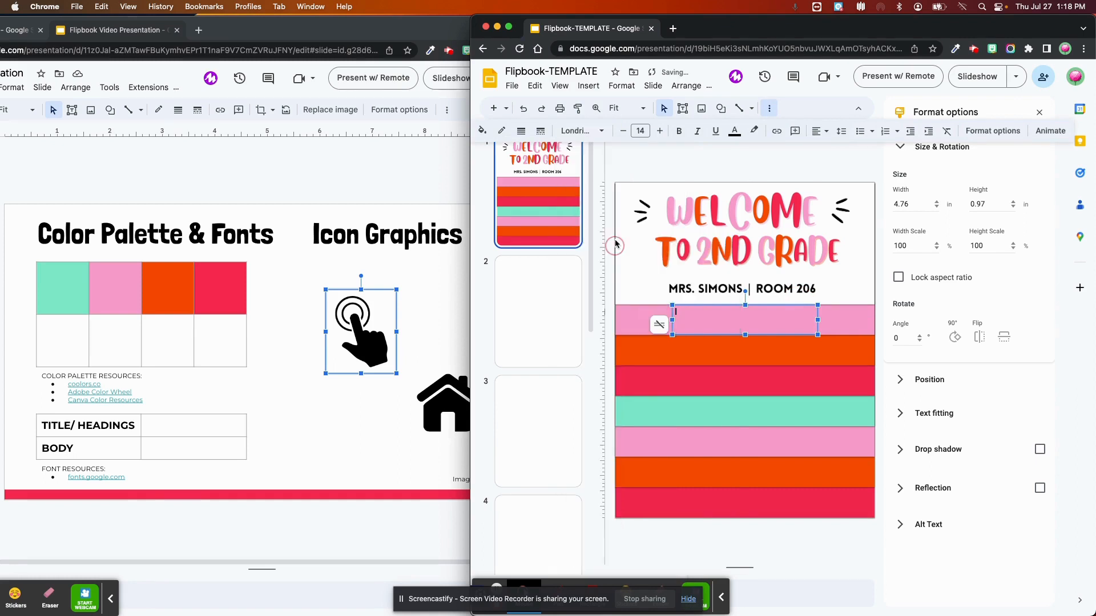
pyautogui.click(636, 131)
pyautogui.write('42')
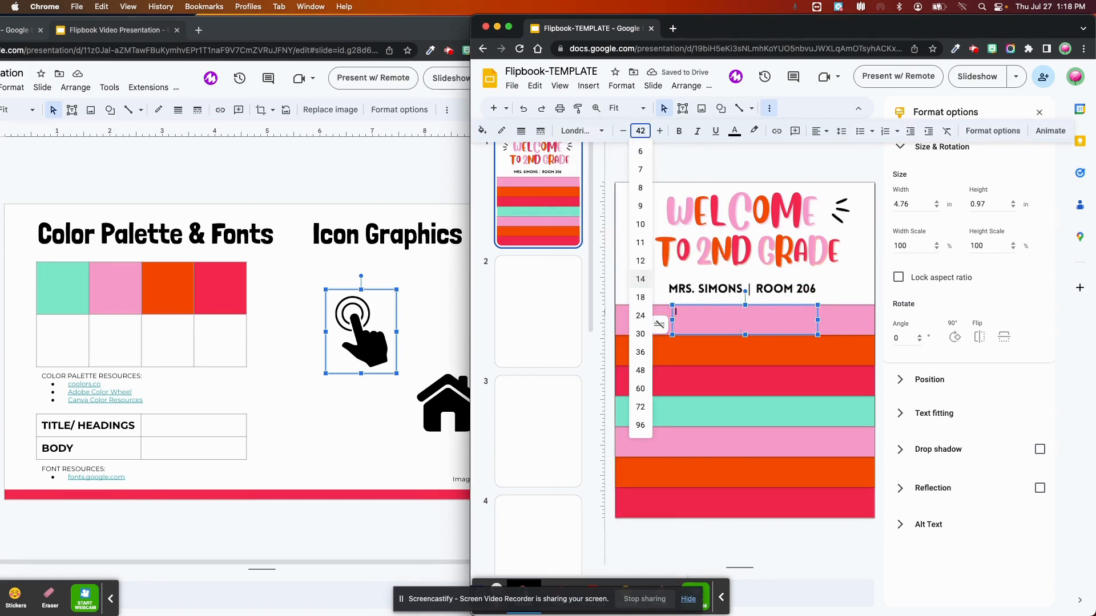
pyautogui.press('Return')
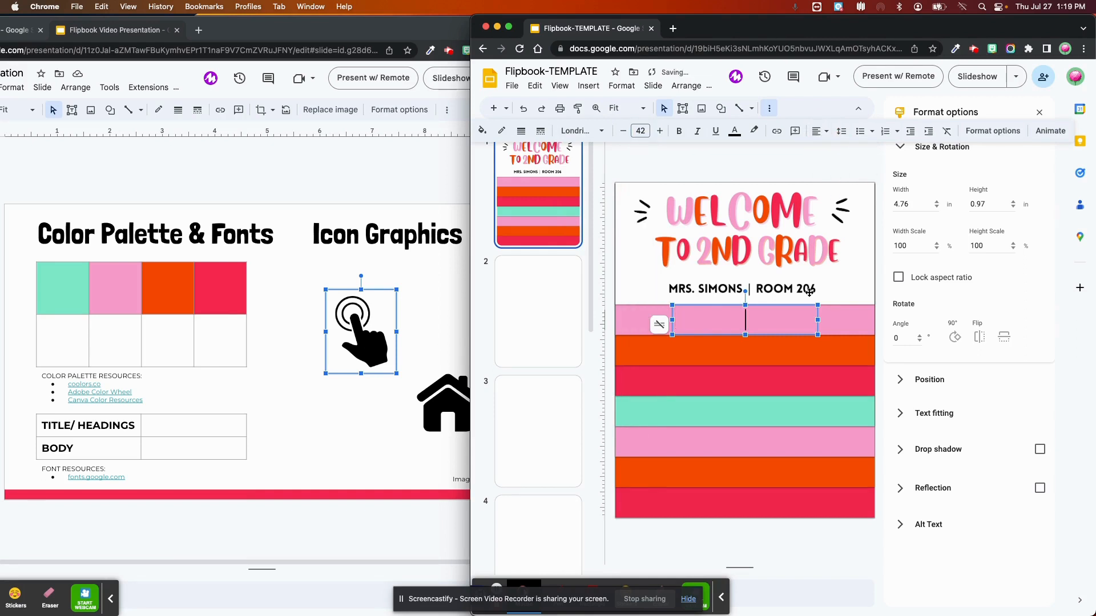
# Enter "TITLE" in the text box and place a centered copy of it on each remaining colored strip.
pyautogui.click(766, 307)
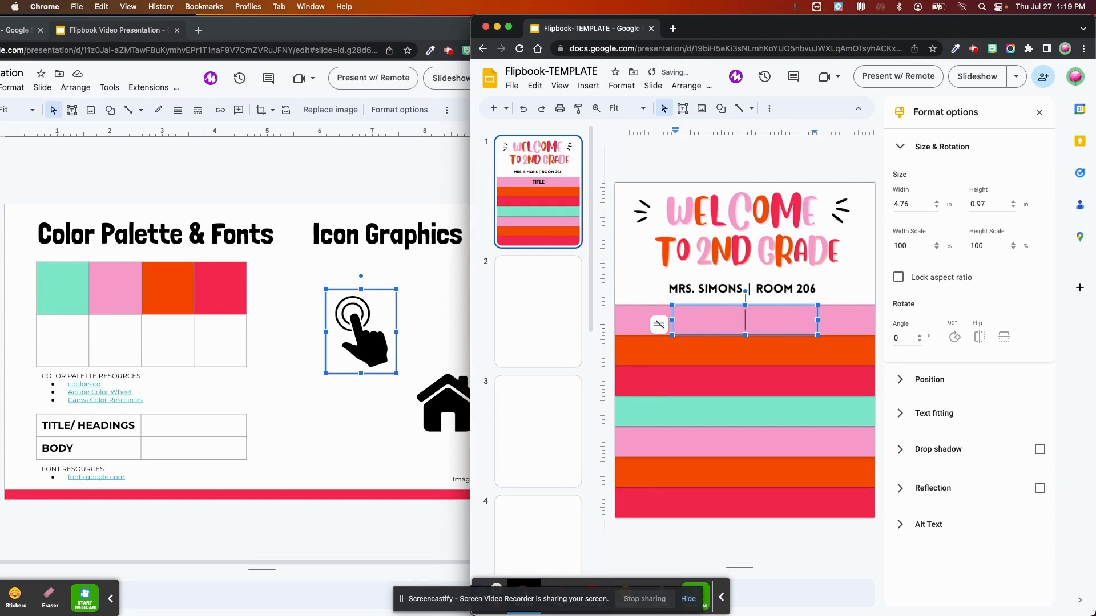
pyautogui.write('TITLE')
pyautogui.click(787, 306)
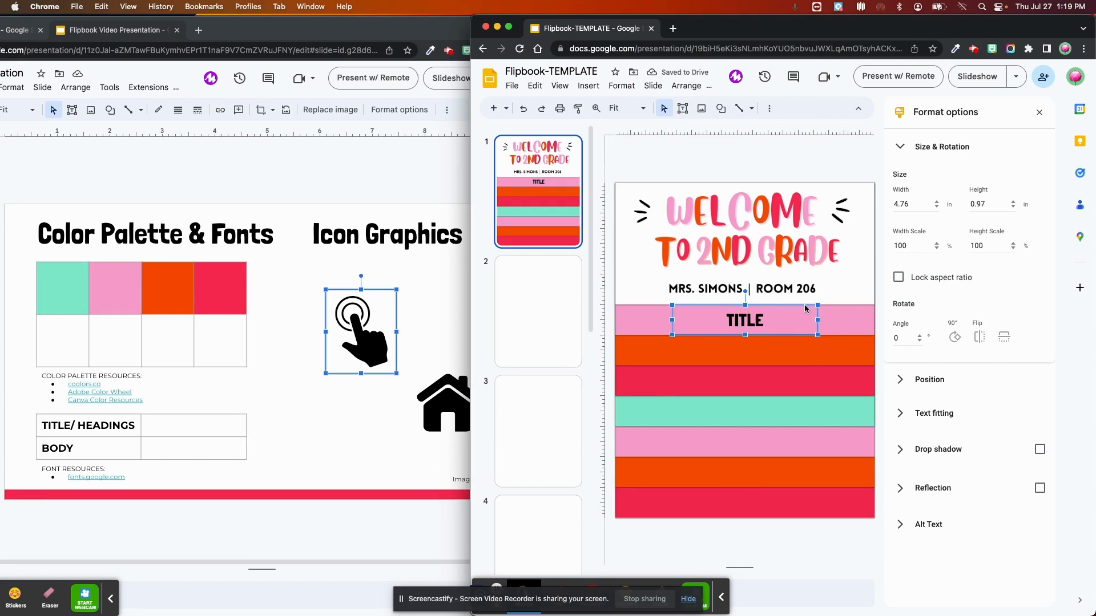
pyautogui.moveTo(805, 309); pyautogui.dragTo(805, 336)
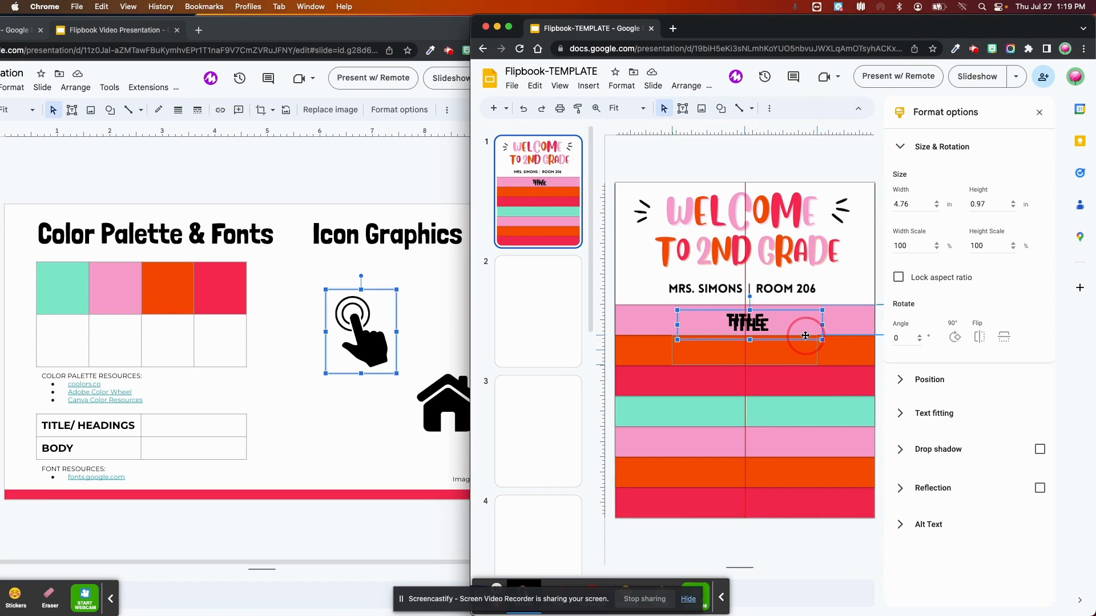
pyautogui.moveTo(805, 336); pyautogui.dragTo(805, 336)
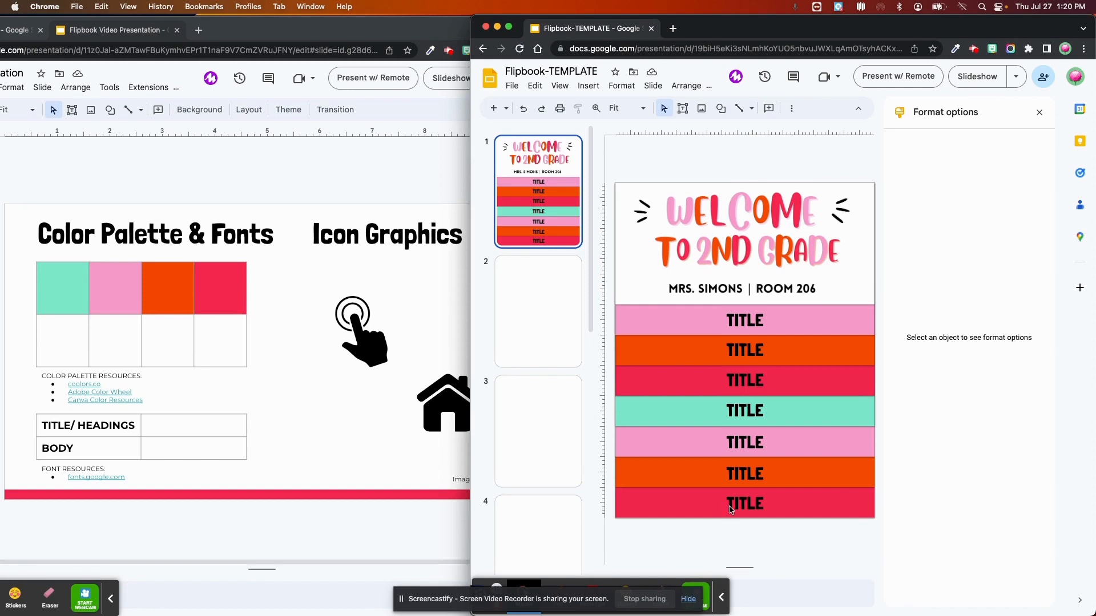
pyautogui.click(368, 356)
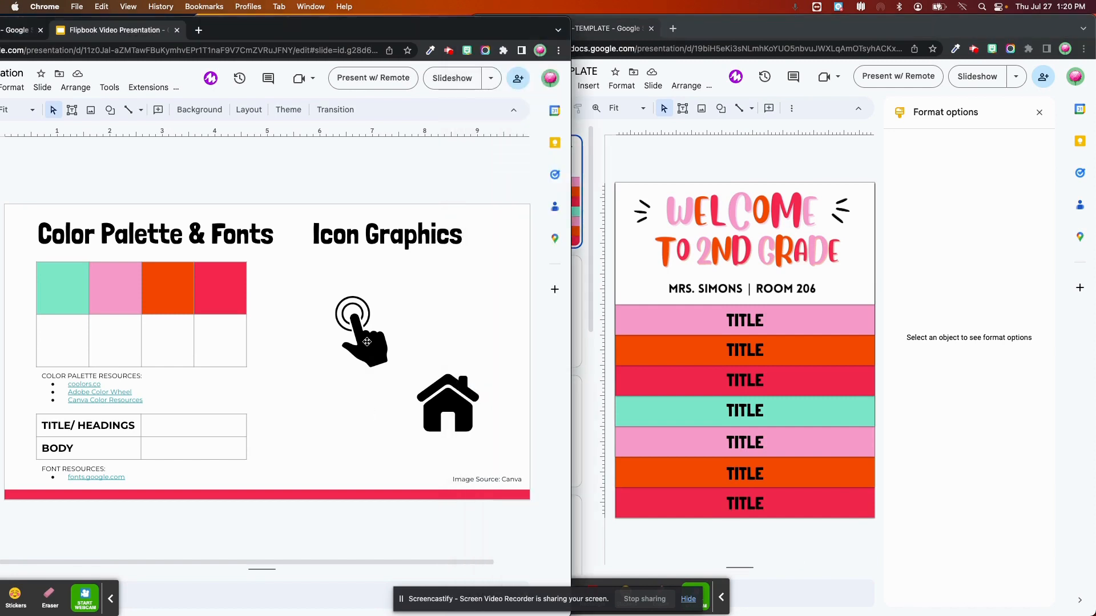
pyautogui.click(367, 343)
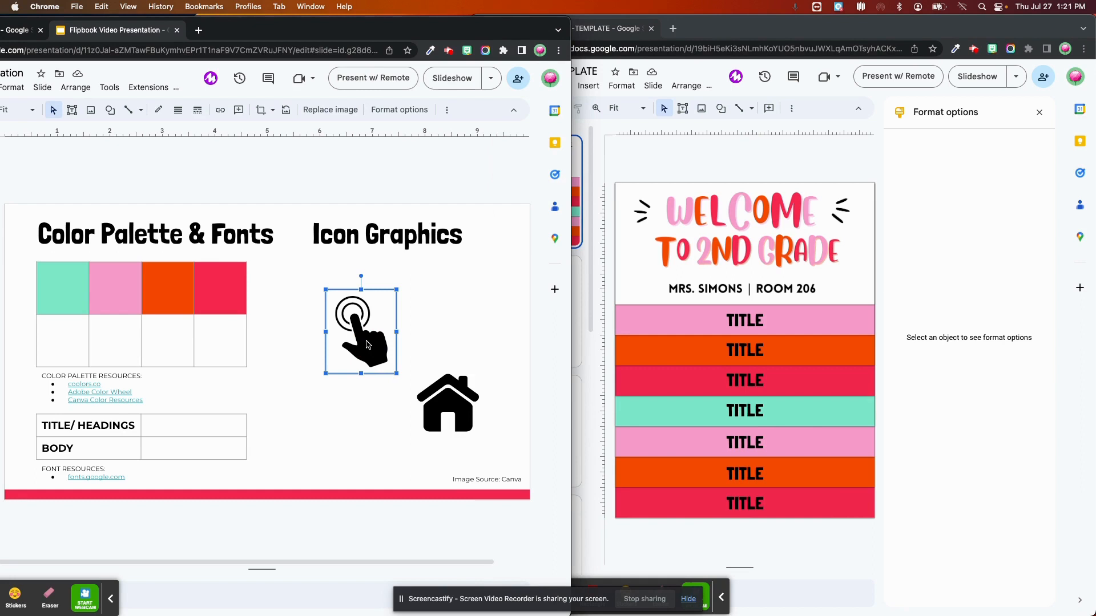
pyautogui.click(393, 421)
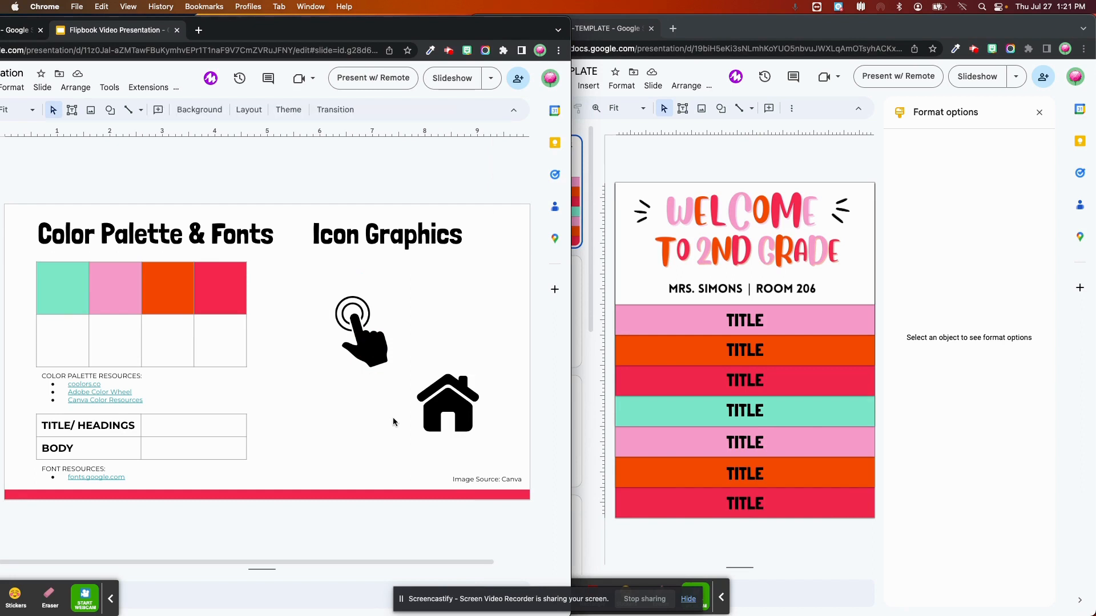
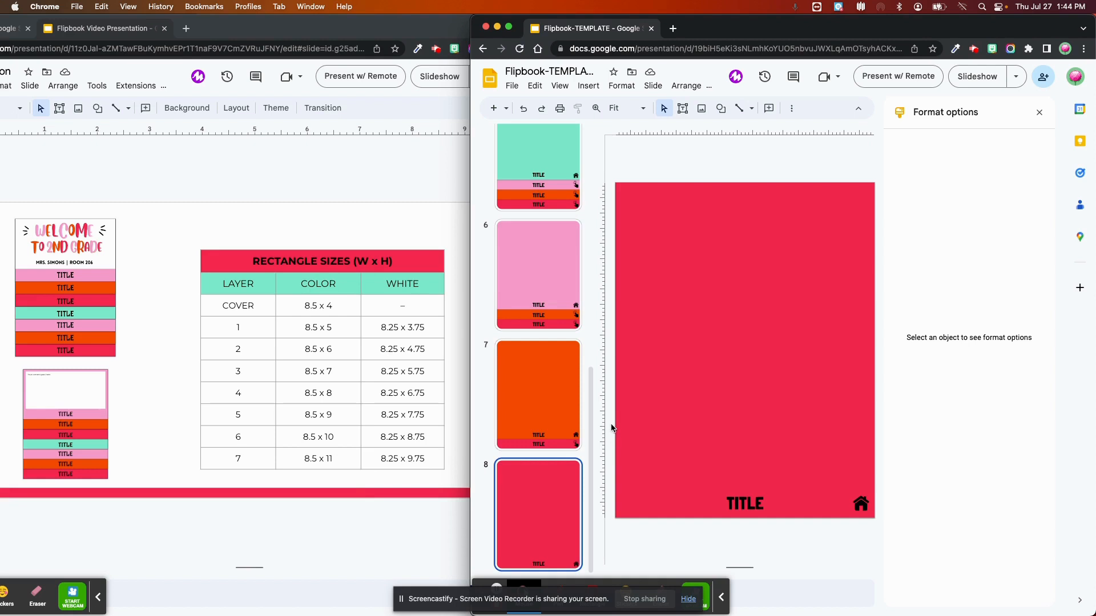
# Duplicate the full-page red rectangle on slide 8, align the copy over it and resize the copy to 8.25 x 9.75 in.
pyautogui.click(707, 322)
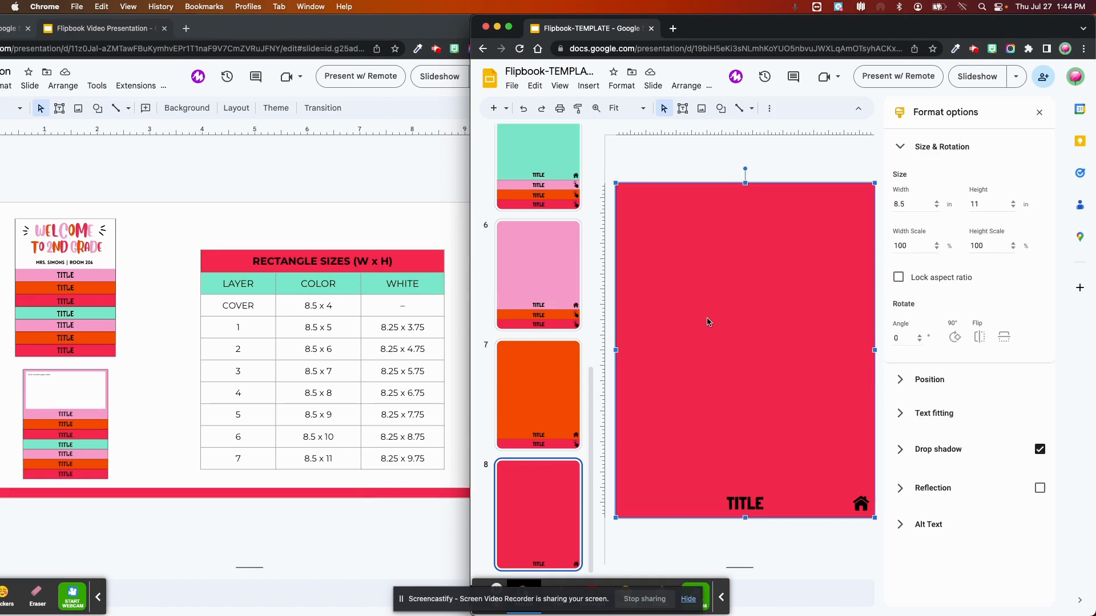
pyautogui.moveTo(710, 321); pyautogui.dragTo(702, 318)
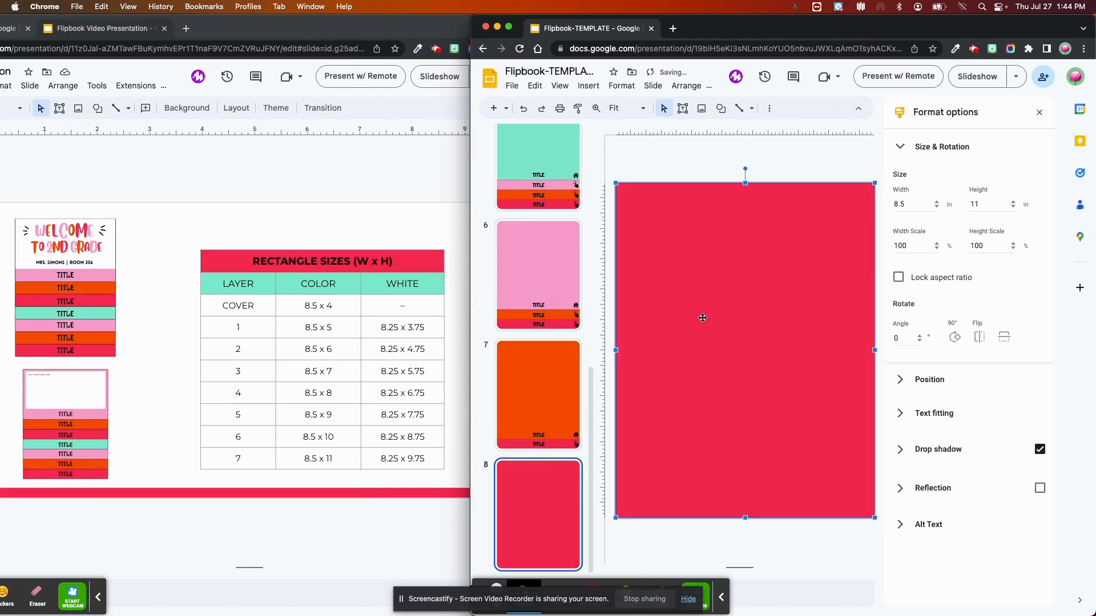
pyautogui.doubleClick(905, 205)
pyautogui.write('8')
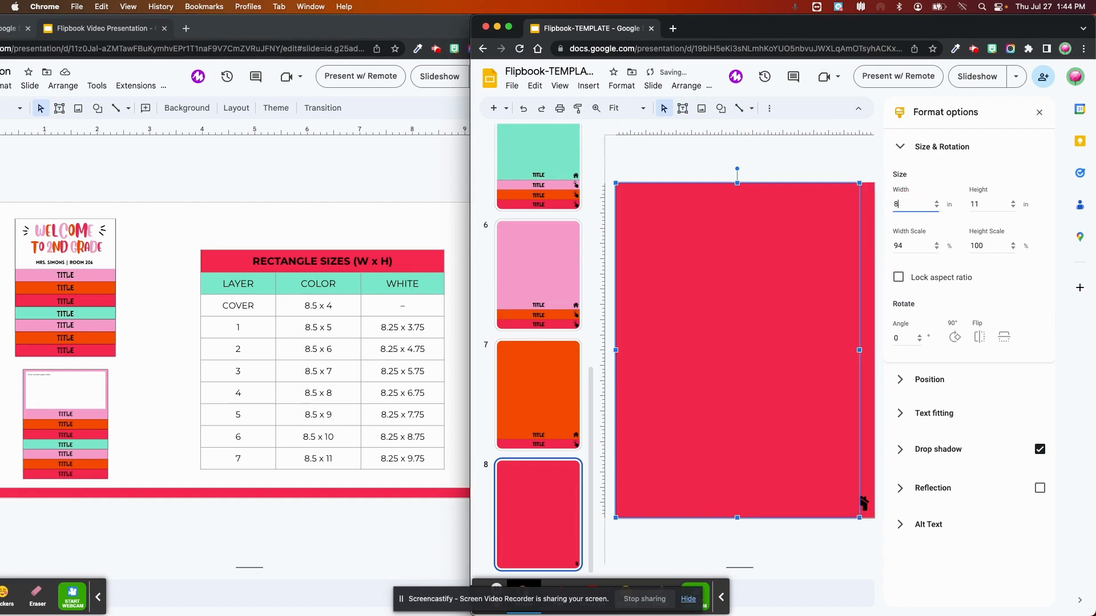
pyautogui.write('.25')
pyautogui.press('Tab')
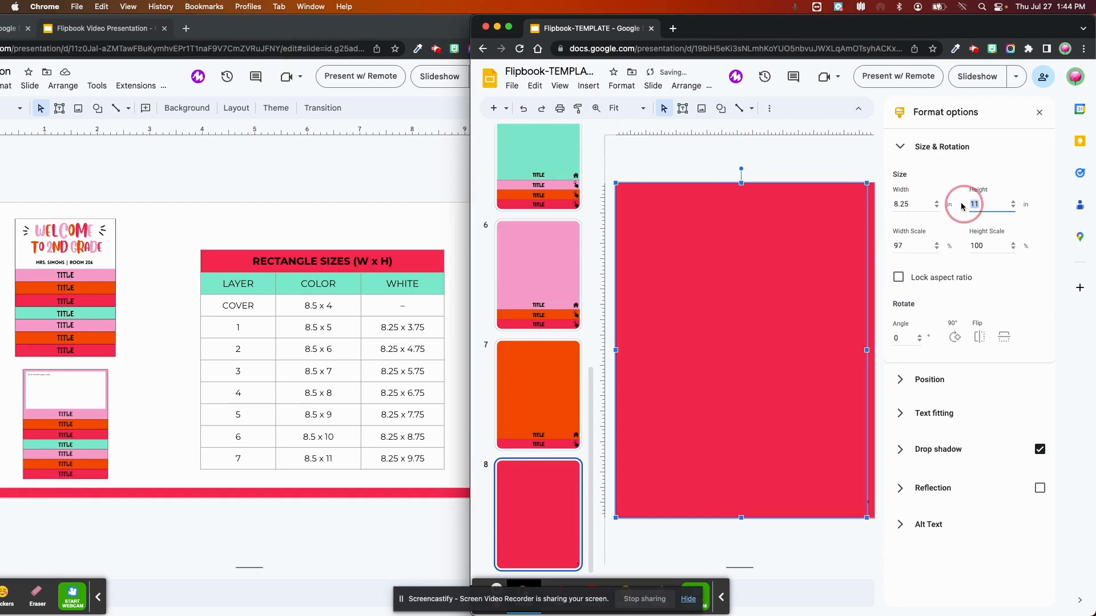
pyautogui.write('9.75')
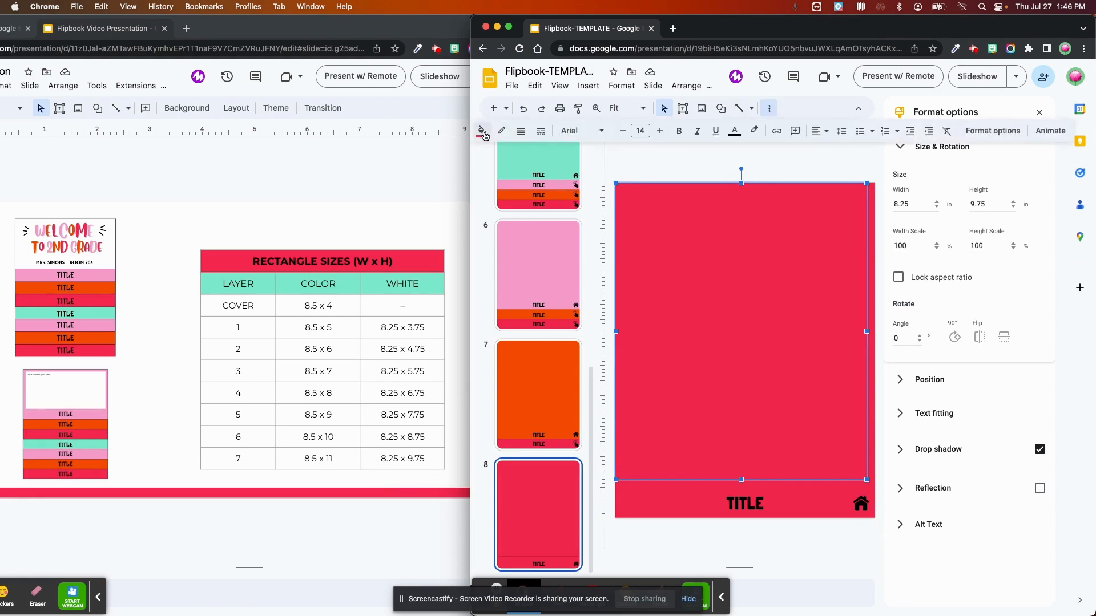
# Fill the 8.25 x 9.75 in rectangle with white and inset it within the red page.
pyautogui.click(482, 131)
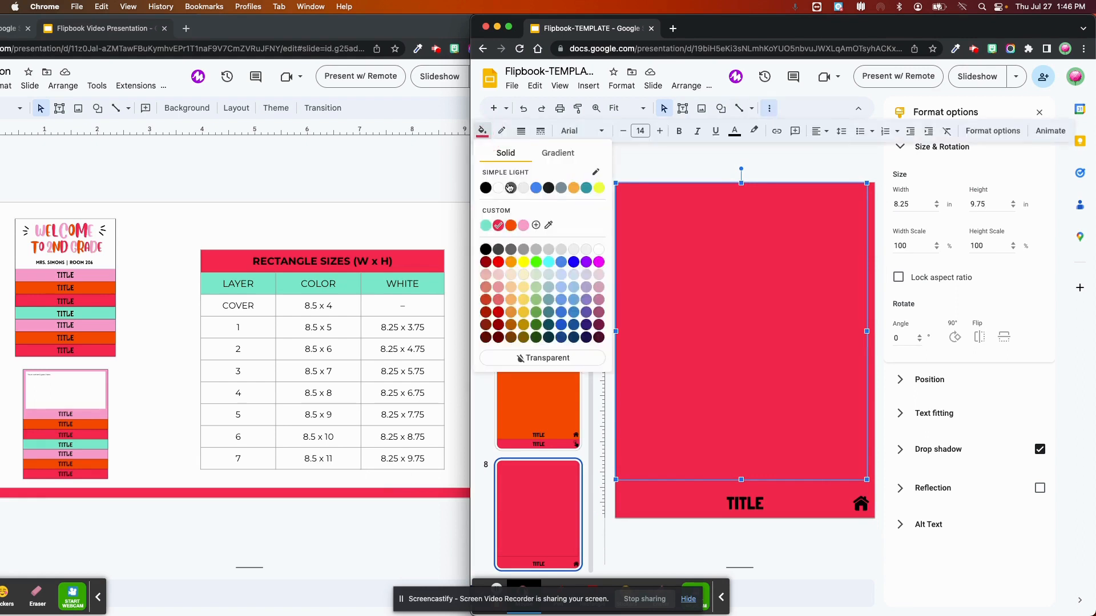
pyautogui.click(499, 189)
pyautogui.moveTo(676, 293); pyautogui.dragTo(685, 301)
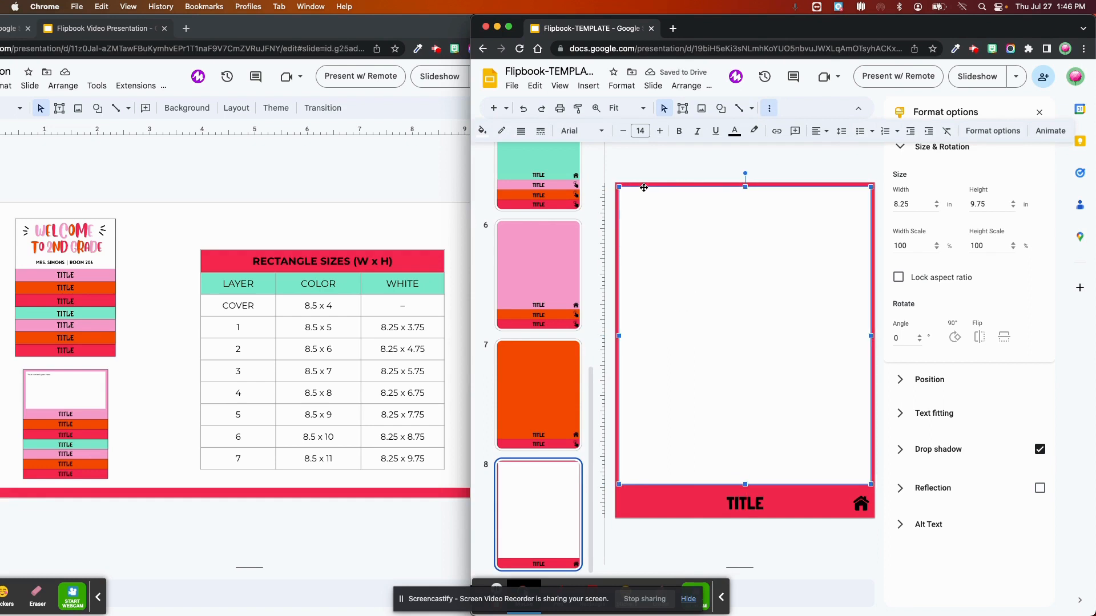
# Nudge the white rectangle to even out its red border and remove its drop shadow.
pyautogui.click(675, 235)
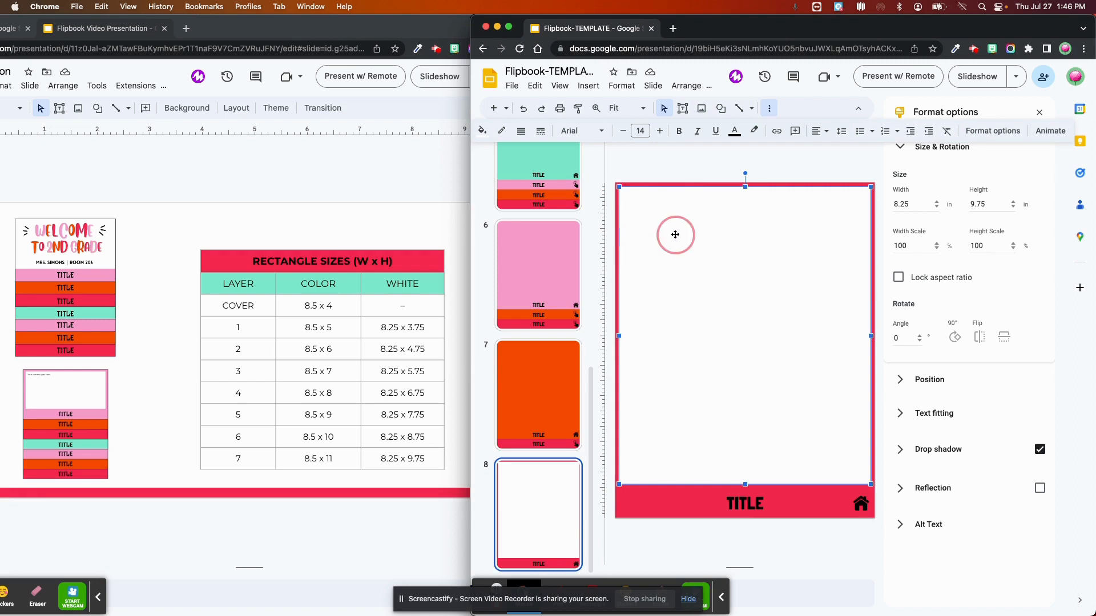
pyautogui.moveTo(675, 235); pyautogui.dragTo(676, 234)
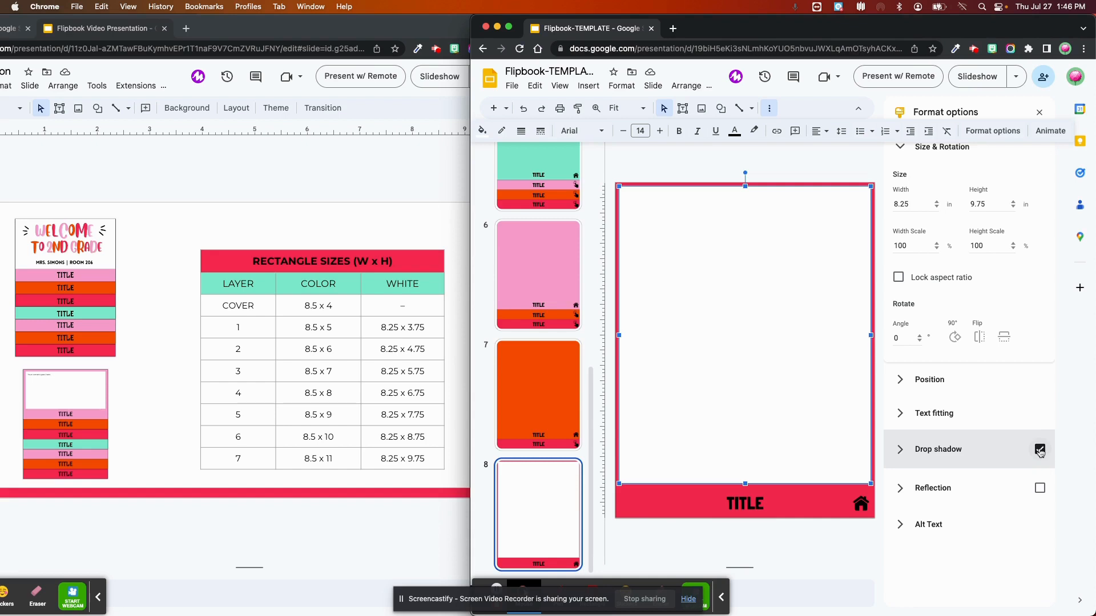
pyautogui.click(1040, 450)
pyautogui.click(660, 166)
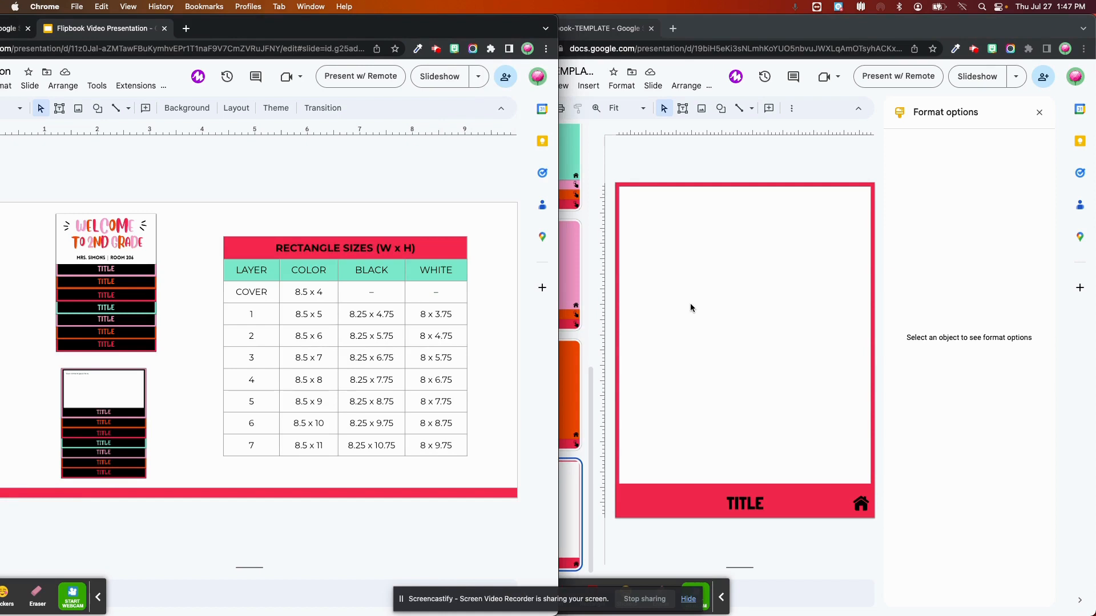
# Delete the white rectangle from slide 8.
pyautogui.click(690, 305)
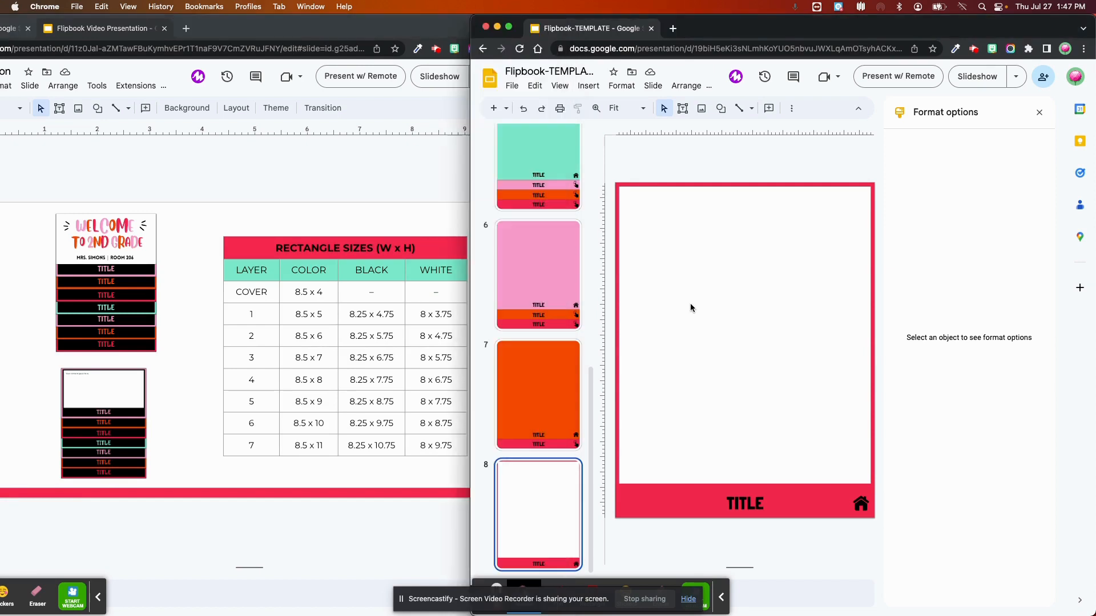
pyautogui.click(690, 303)
pyautogui.press('Delete')
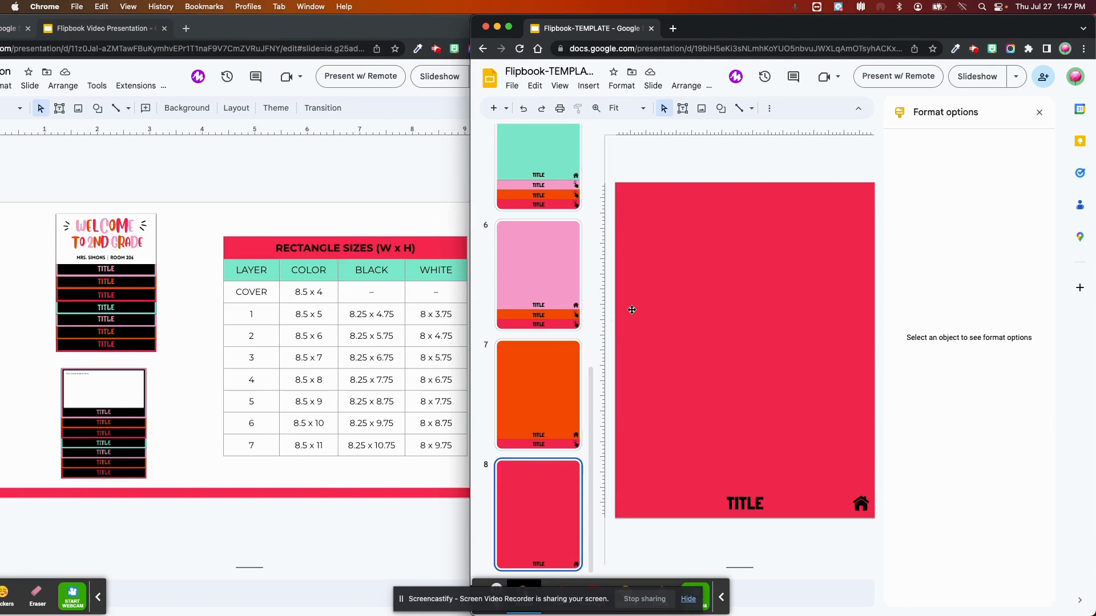
# Duplicate the red rectangle on slide 8, align the copy over it and resize the copy to 8.25 x 10.75 in.
pyautogui.click(660, 319)
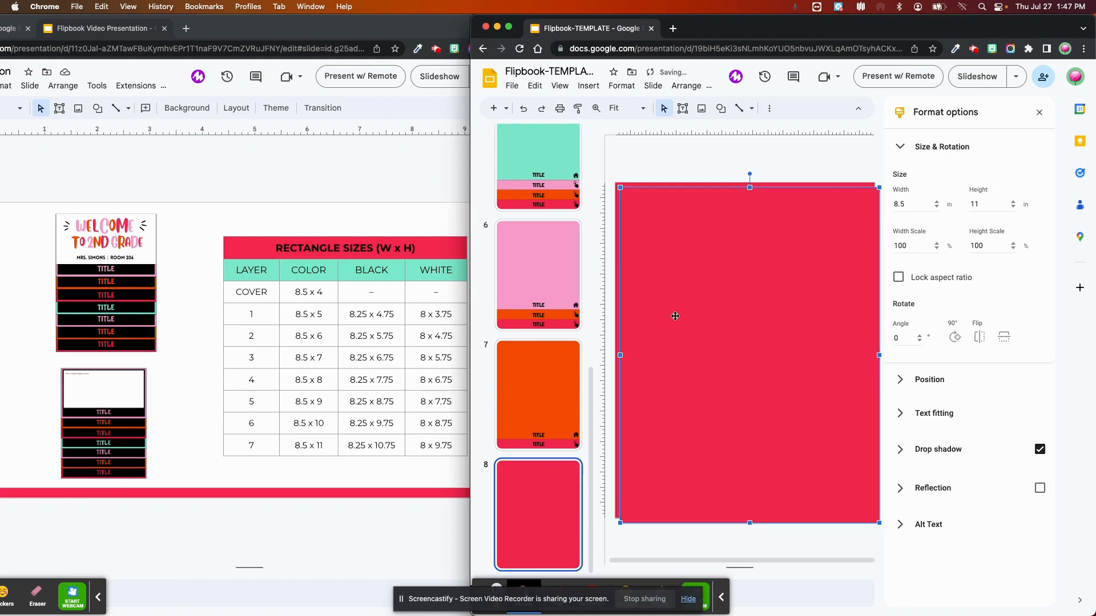
pyautogui.moveTo(676, 314); pyautogui.dragTo(666, 306)
pyautogui.click(908, 205)
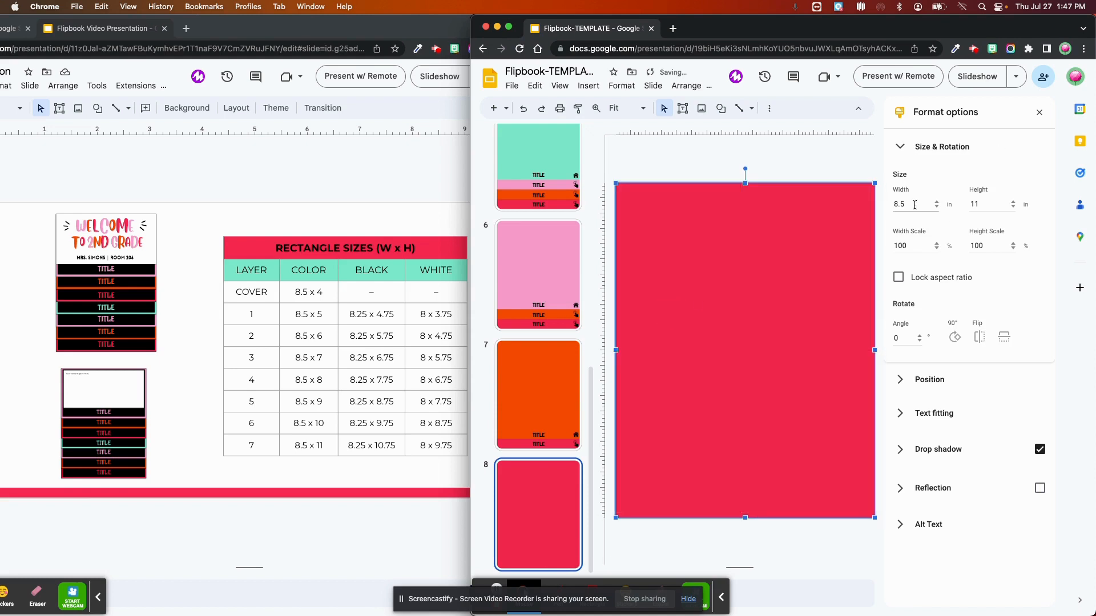
pyautogui.write('8.25')
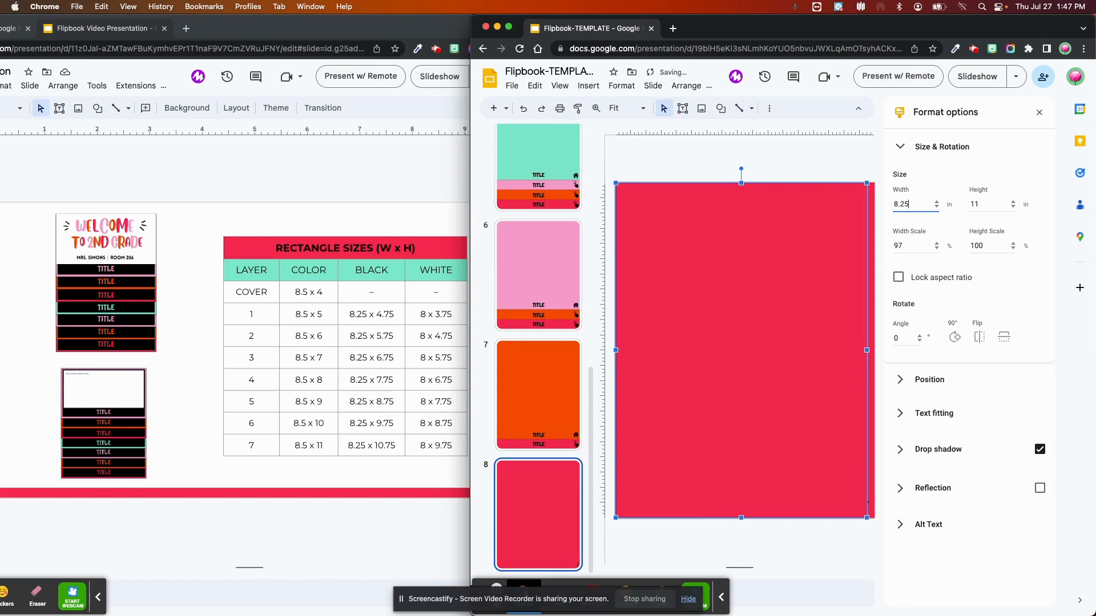
pyautogui.click(980, 205)
pyautogui.write('10.75')
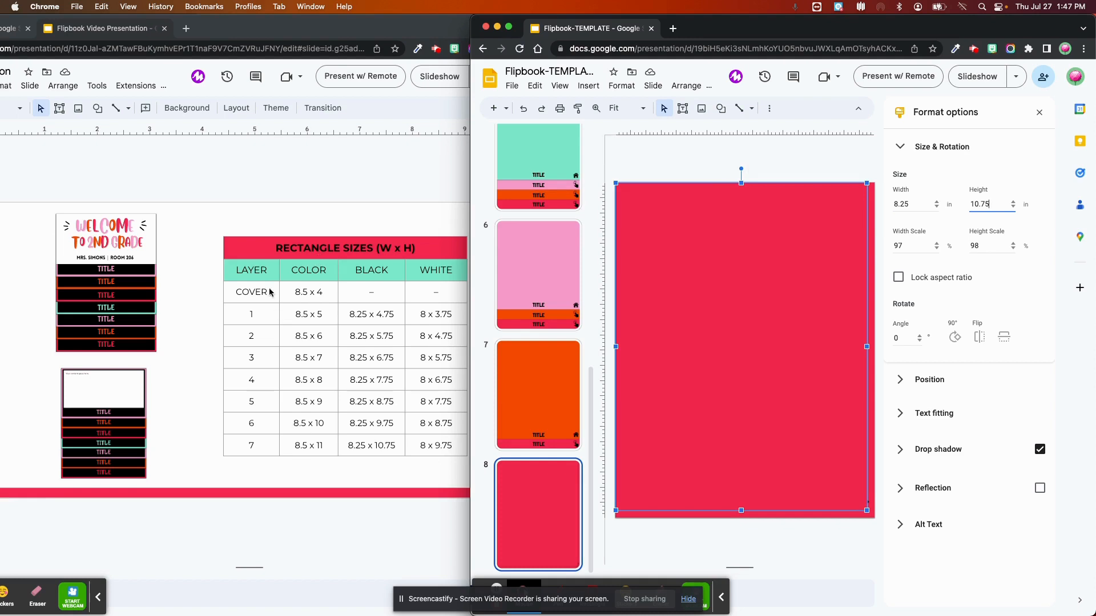
# Remove the drop shadow from the 8.25 x 10.75 in rectangle, fill it with black and inset it within the red page.
pyautogui.click(1040, 449)
pyautogui.click(769, 108)
pyautogui.click(483, 130)
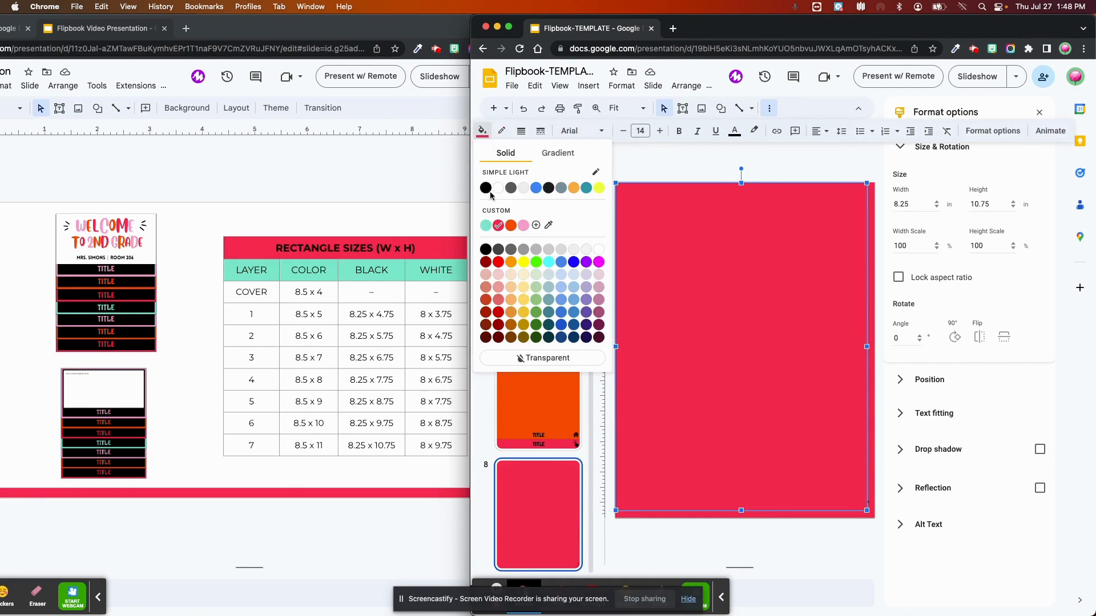
pyautogui.click(487, 187)
pyautogui.moveTo(649, 269); pyautogui.dragTo(655, 274)
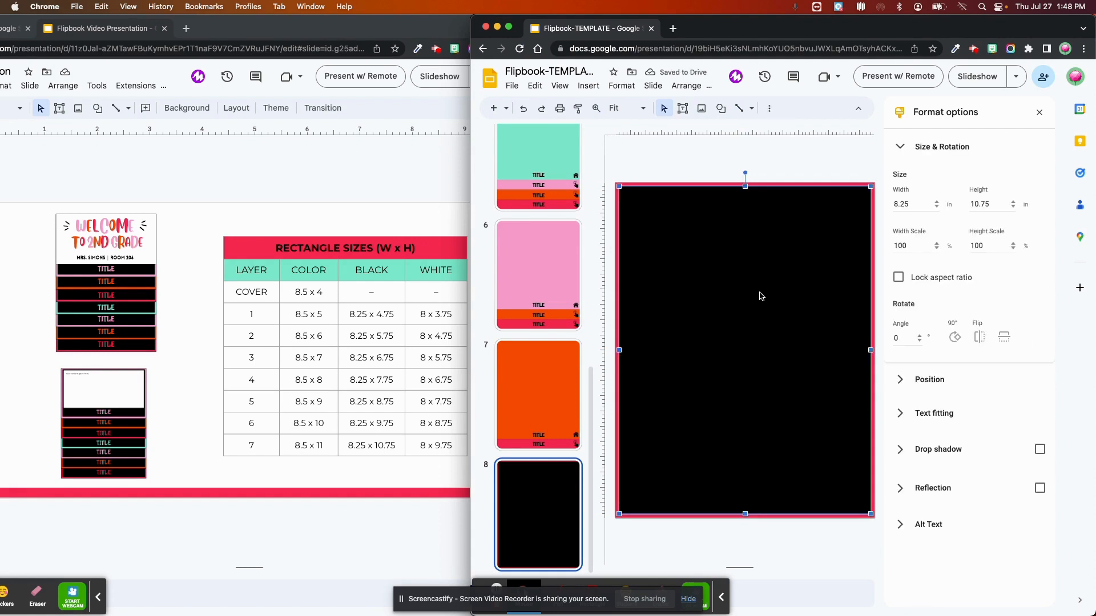
# Duplicate the black rectangle on slide 8 and resize the copy to 8 x 9.75 in.
pyautogui.moveTo(919, 204); pyautogui.dragTo(887, 204)
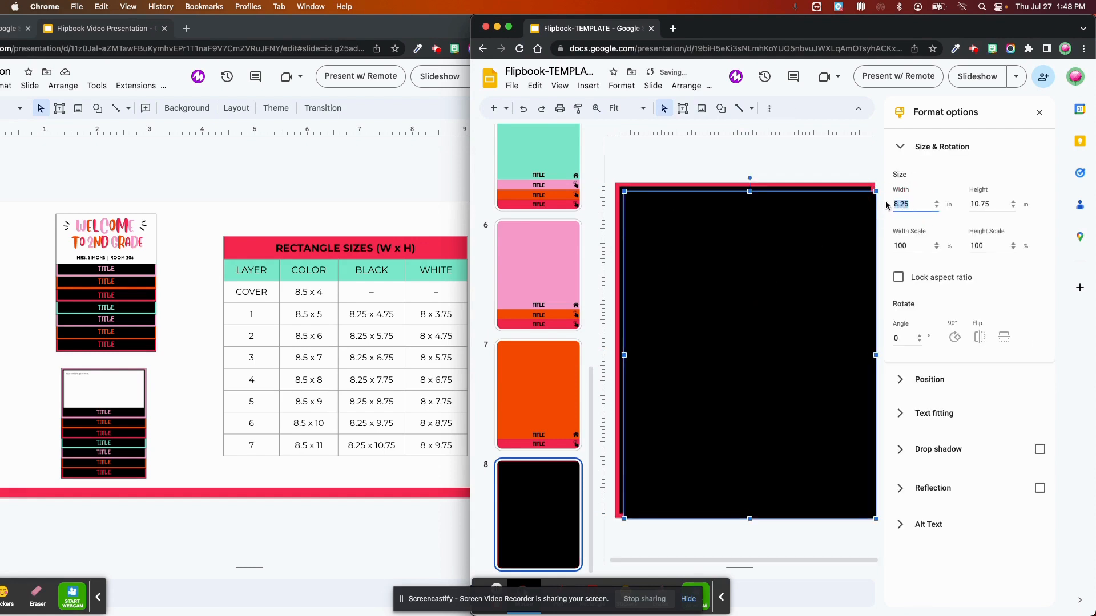
pyautogui.write('8')
pyautogui.moveTo(1005, 204); pyautogui.dragTo(968, 206)
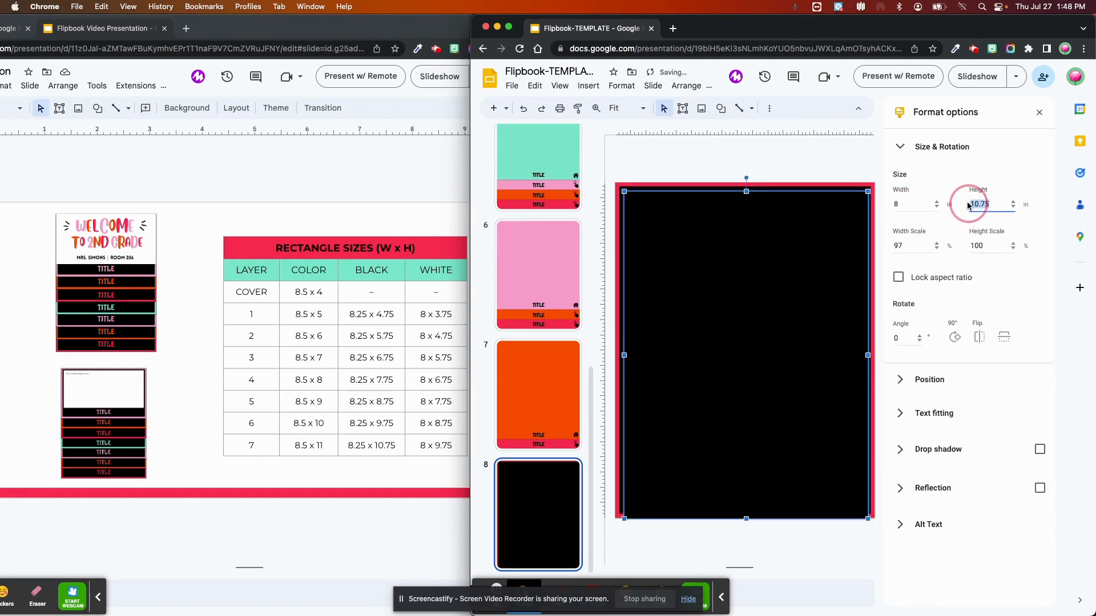
pyautogui.write('9.75')
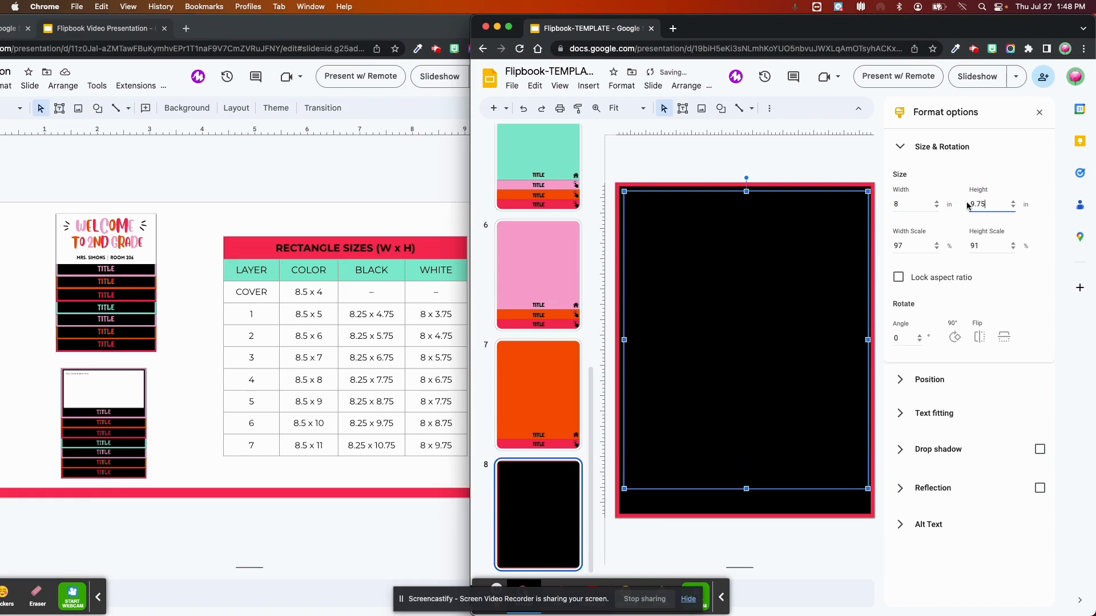
# Fill the 8 x 9.75 in rectangle with white and nudge it into place in the upper part of the black one.
pyautogui.click(771, 113)
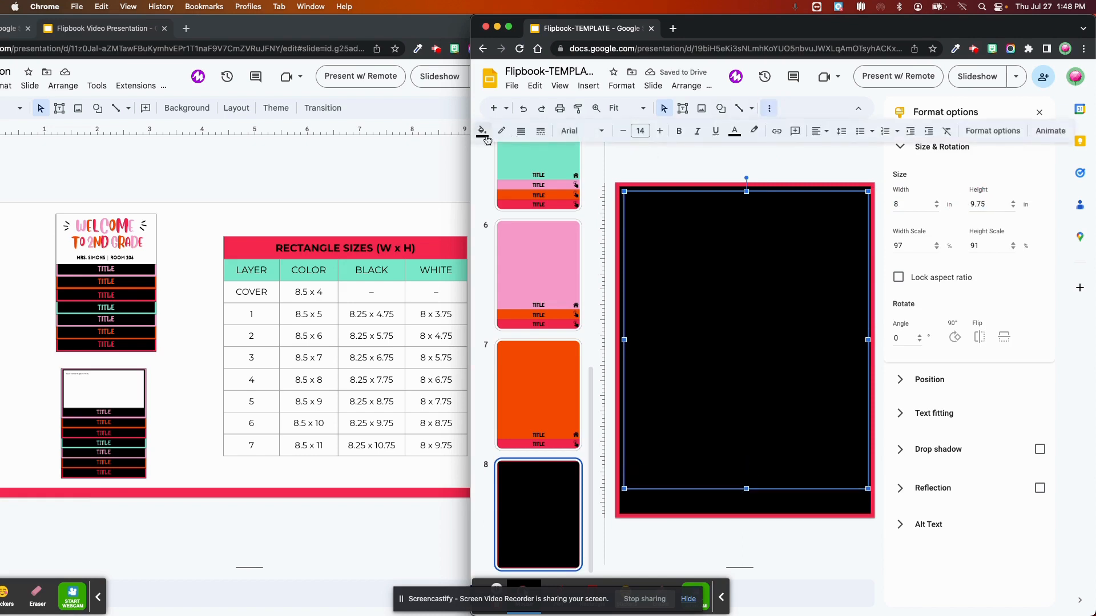
pyautogui.click(482, 132)
pyautogui.click(570, 206)
pyautogui.moveTo(687, 254); pyautogui.dragTo(686, 251)
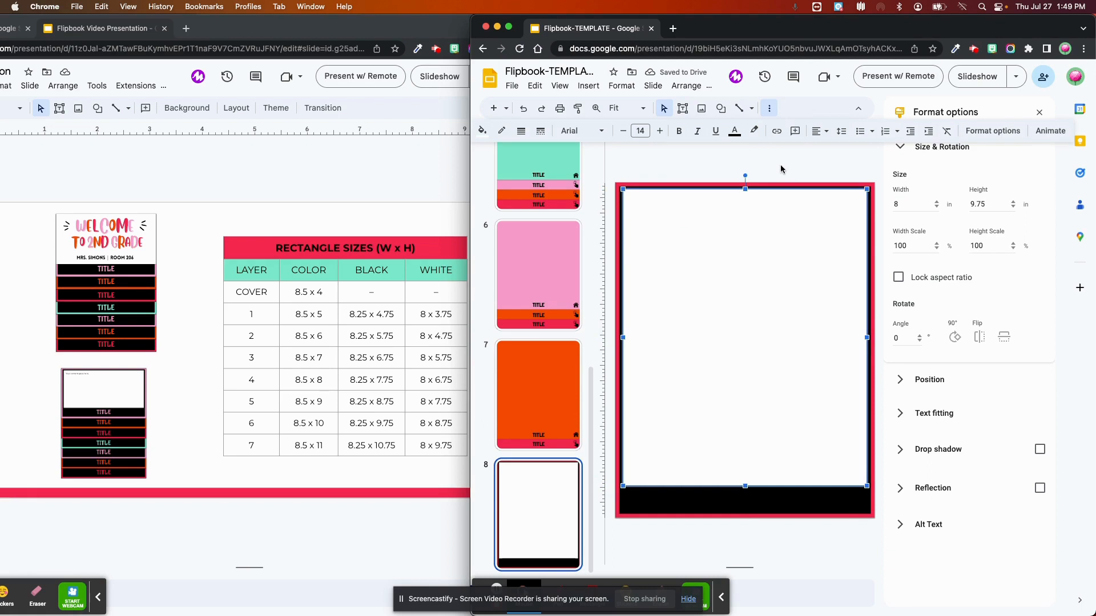
pyautogui.click(830, 543)
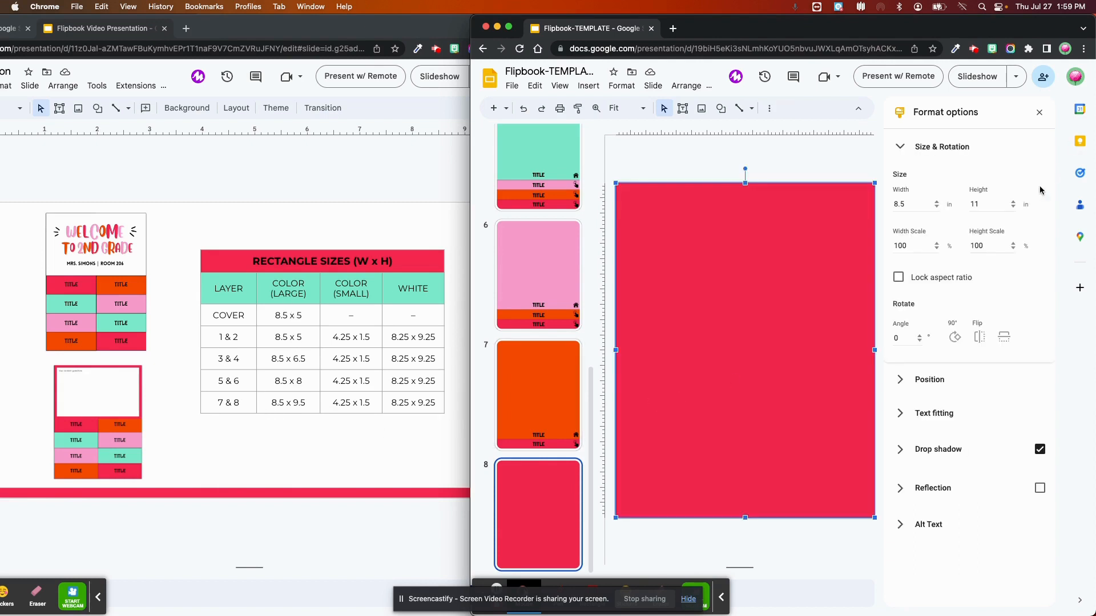
# Set the red page rectangle's height on slide 8 to 9.5 in.
pyautogui.click(972, 204)
pyautogui.write('9.5')
pyautogui.click(799, 351)
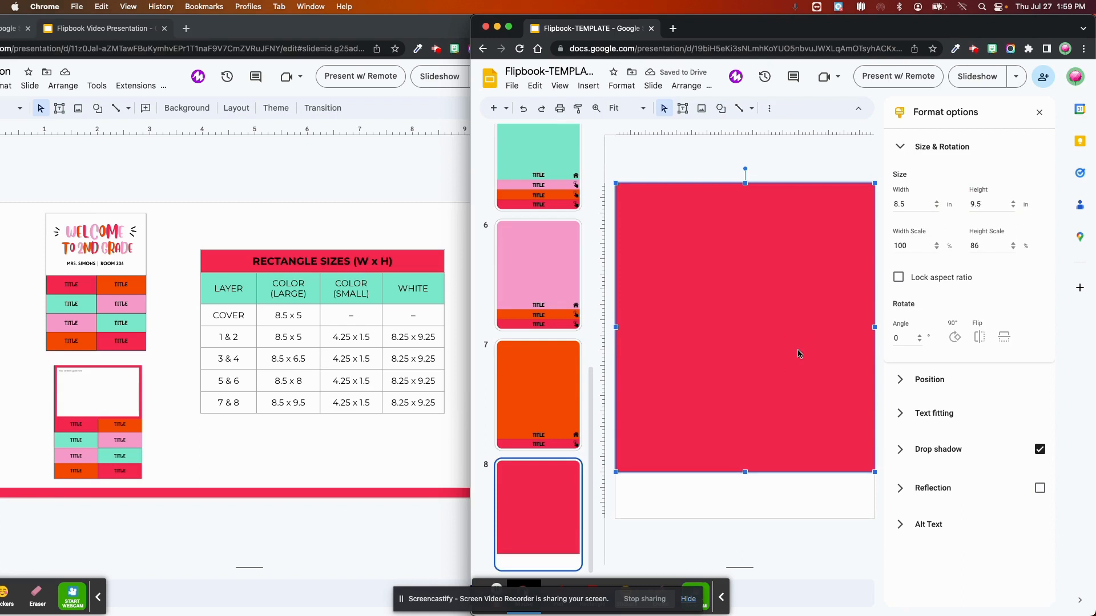
# Duplicate the red rectangle, resize the copy to 4.25 x 1.5 in and place it as a tab in the page's lower-right corner.
pyautogui.hotkey('ctrl', 'd')
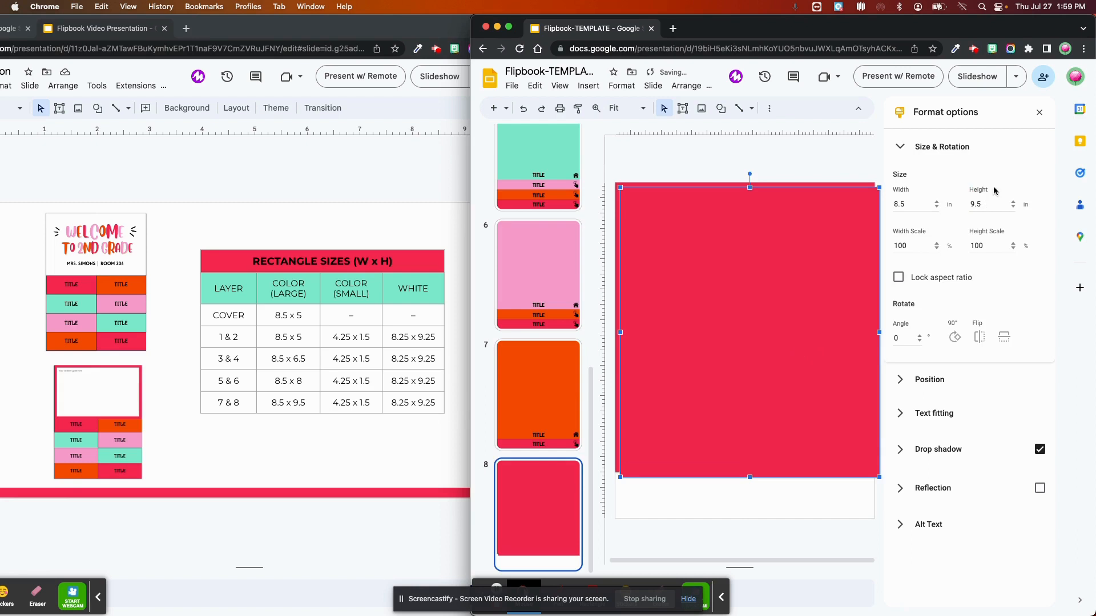
pyautogui.click(907, 204)
pyautogui.write('4.25')
pyautogui.click(989, 204)
pyautogui.write('1.5')
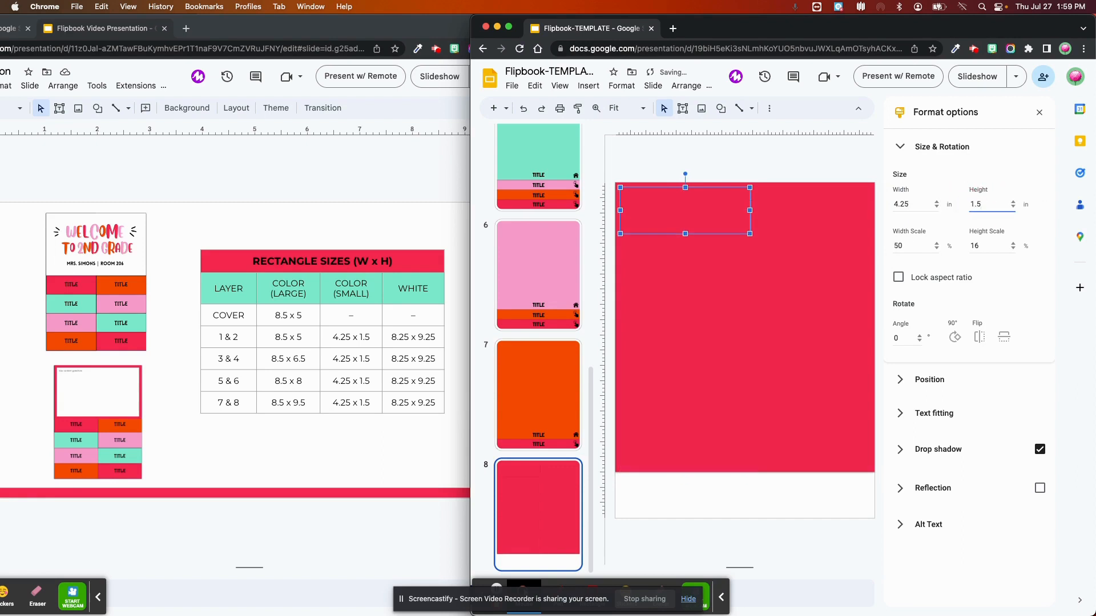
pyautogui.moveTo(724, 223); pyautogui.dragTo(848, 510)
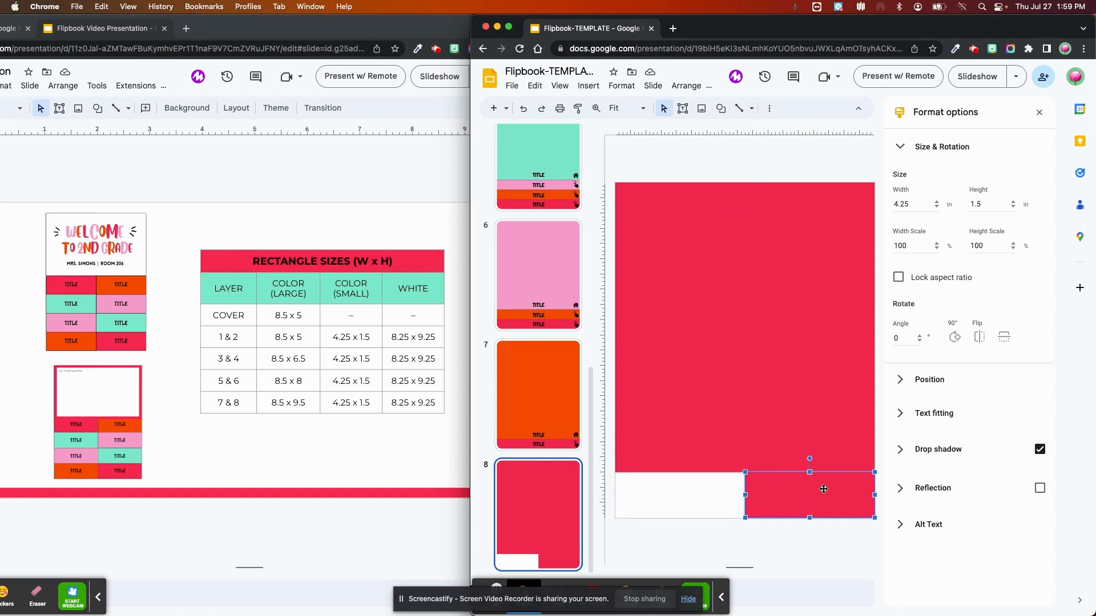
# Remove the drop shadow from the large red rectangle.
pyautogui.click(727, 330)
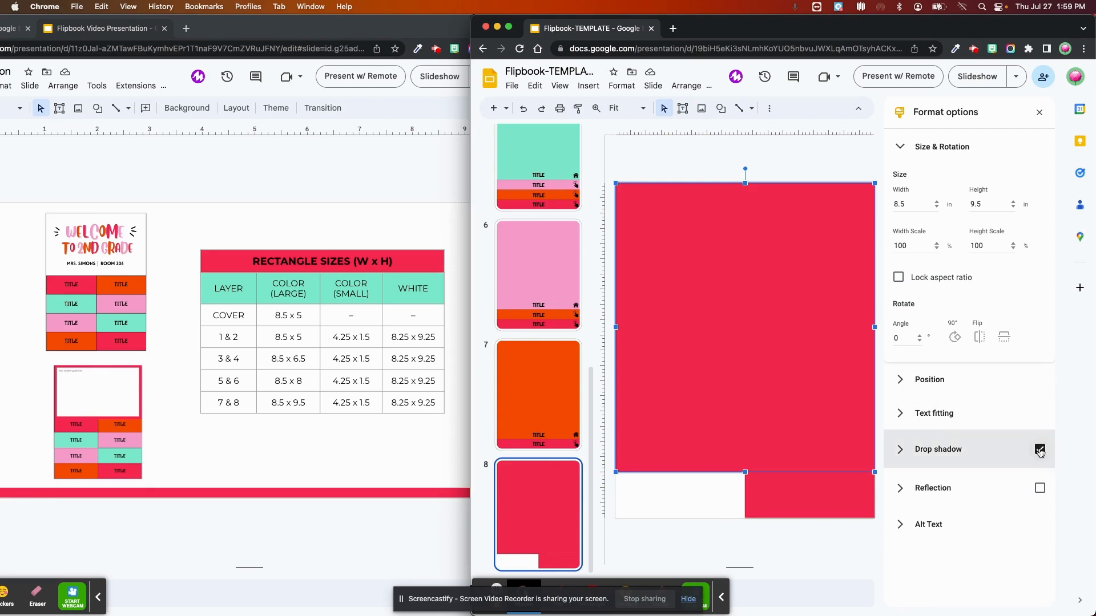
pyautogui.click(1040, 451)
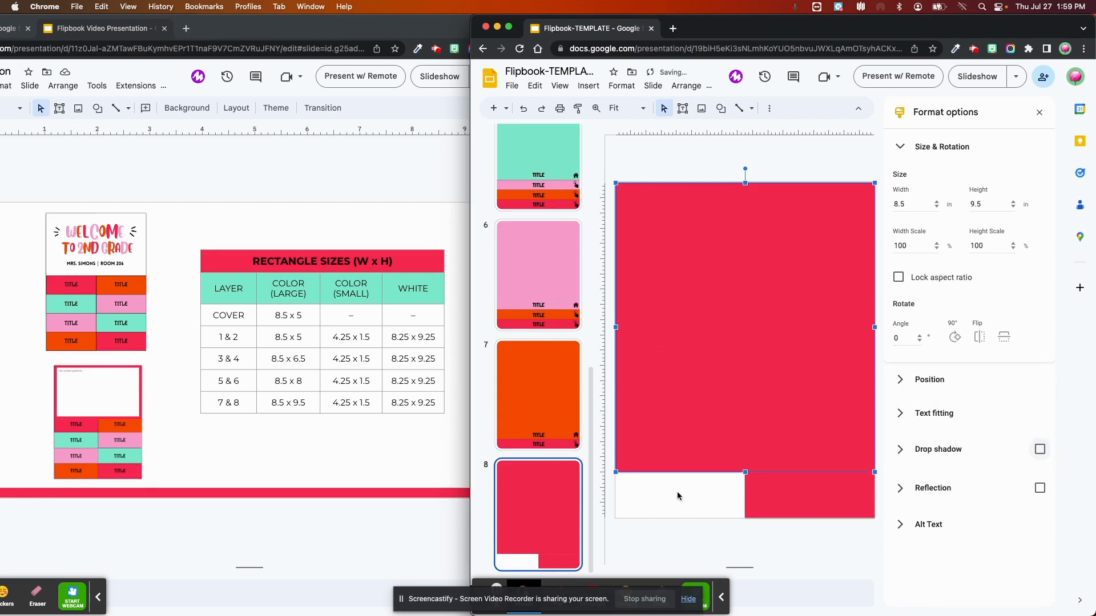
pyautogui.click(677, 494)
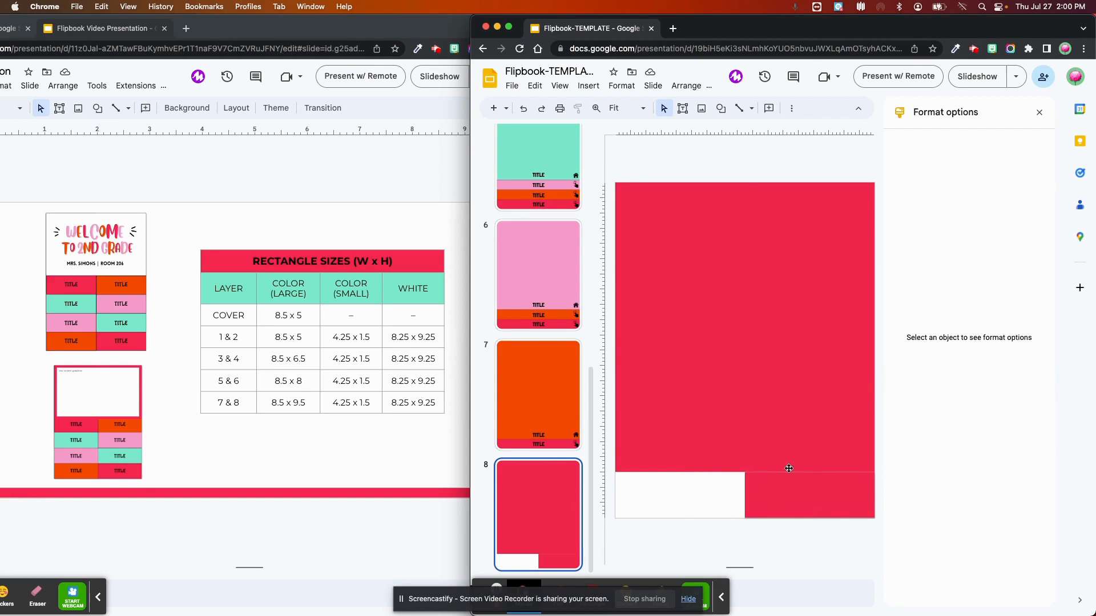
# Send the small red tab to the back and stretch its upper edge under the large rectangle to about 1.58 in high.
pyautogui.click(801, 508)
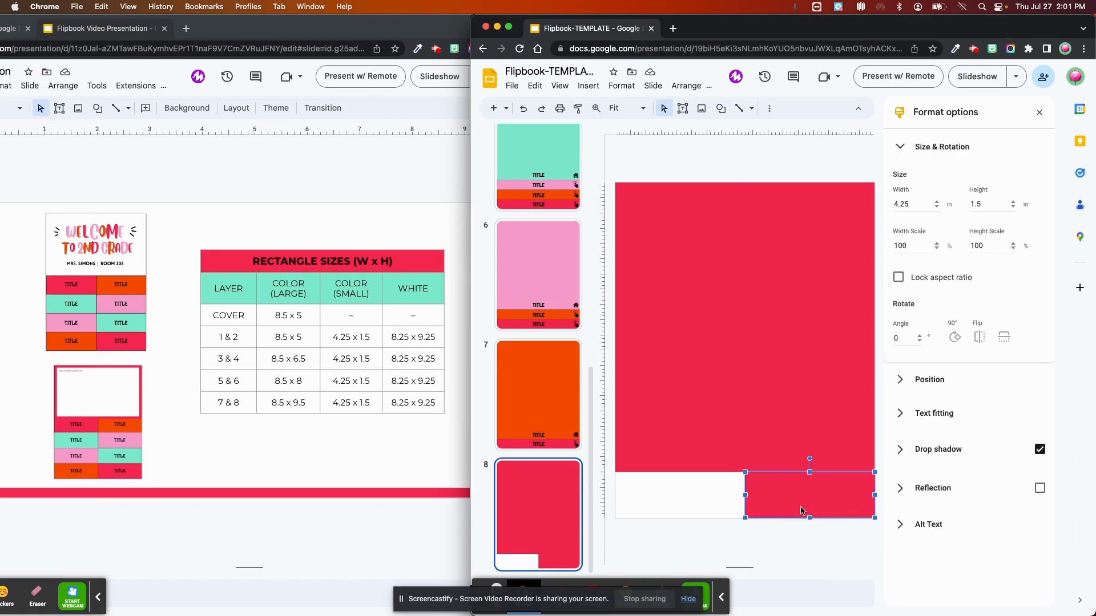
pyautogui.rightClick(801, 510)
pyautogui.moveTo(889, 316)
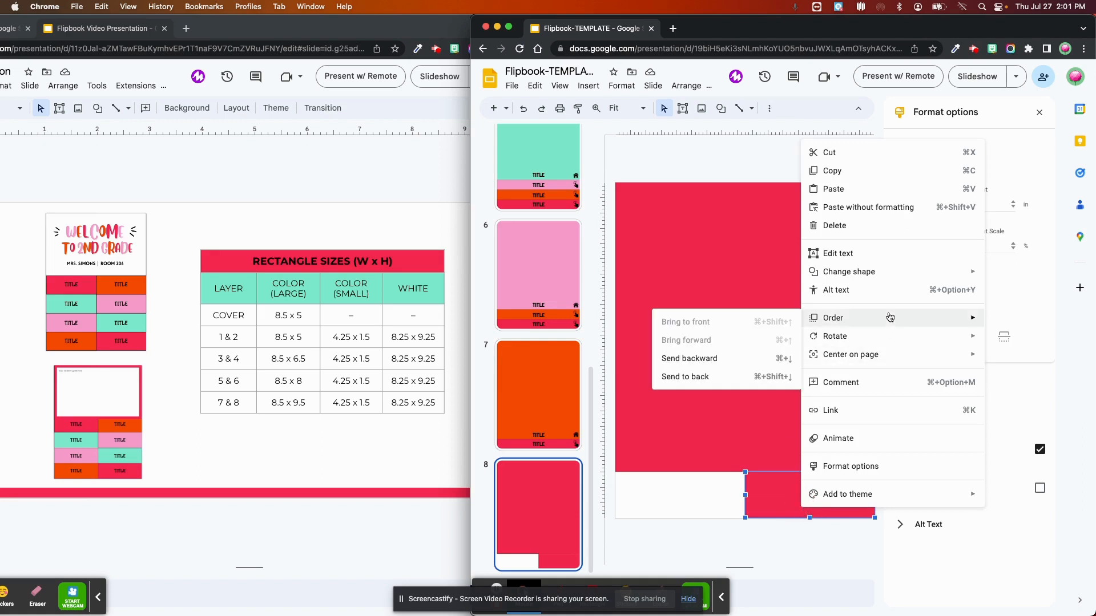
pyautogui.click(733, 377)
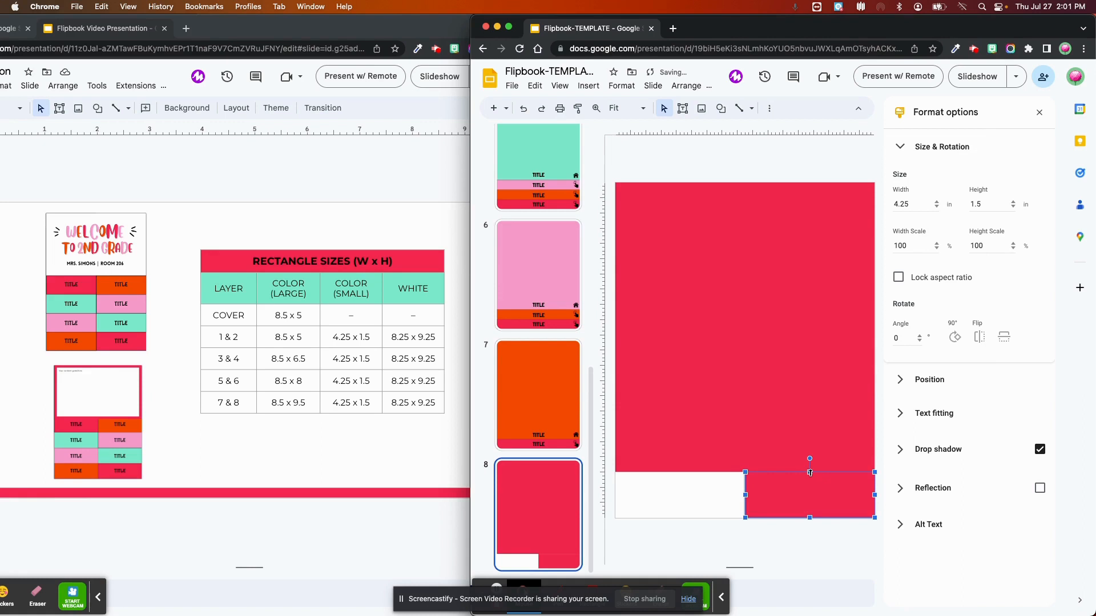
pyautogui.moveTo(810, 472); pyautogui.dragTo(810, 468)
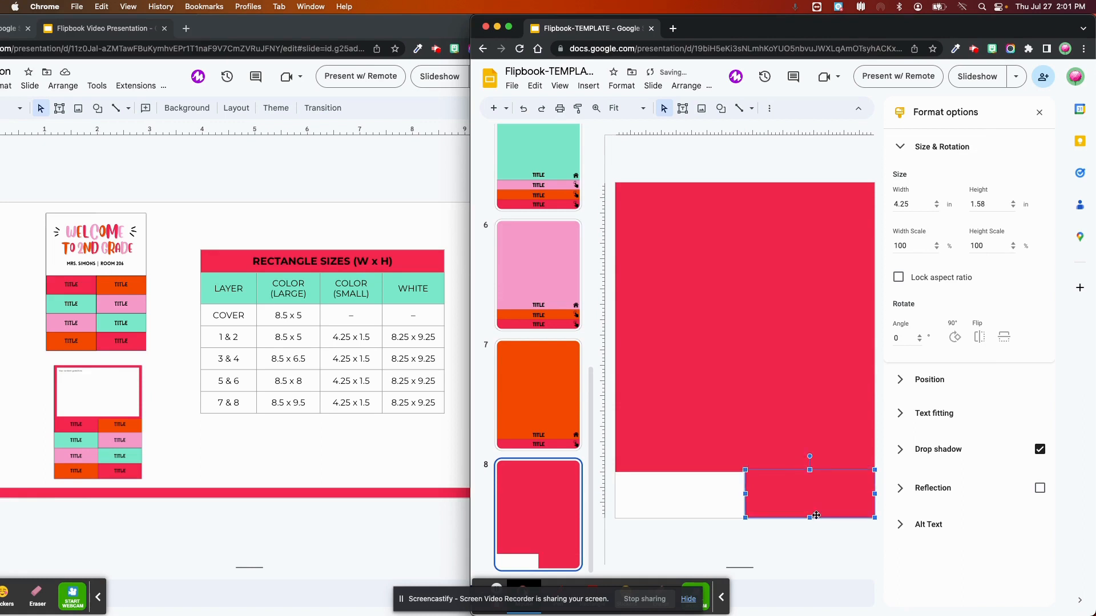
pyautogui.click(820, 550)
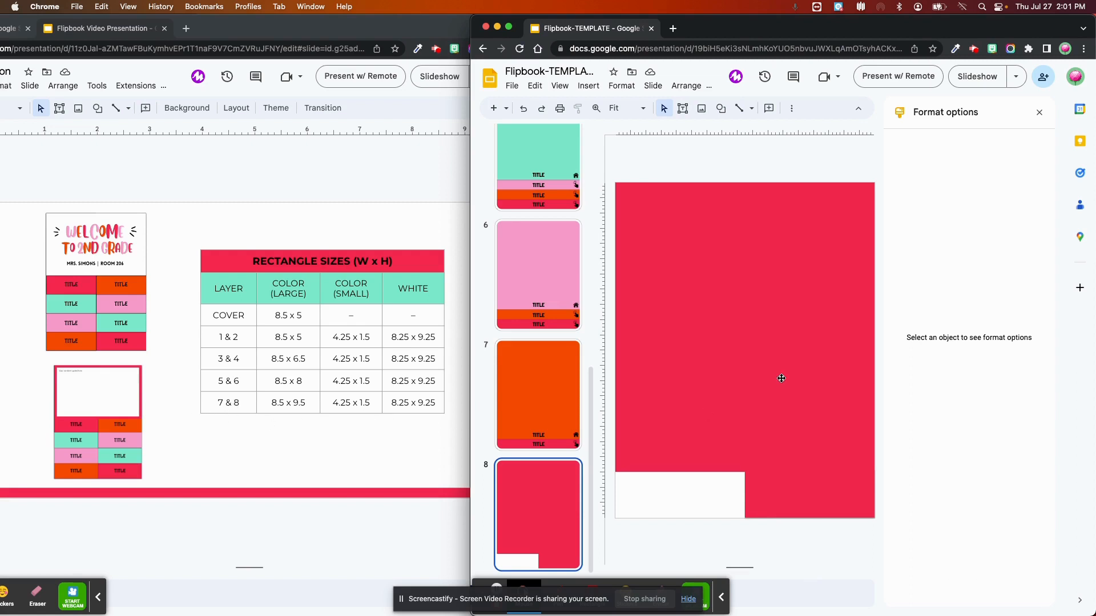
# Duplicate the large red rectangle together with its tab and align the copies over the originals.
pyautogui.click(717, 377)
pyautogui.keyDown('shift'); pyautogui.click(797, 494); pyautogui.keyUp('shift')
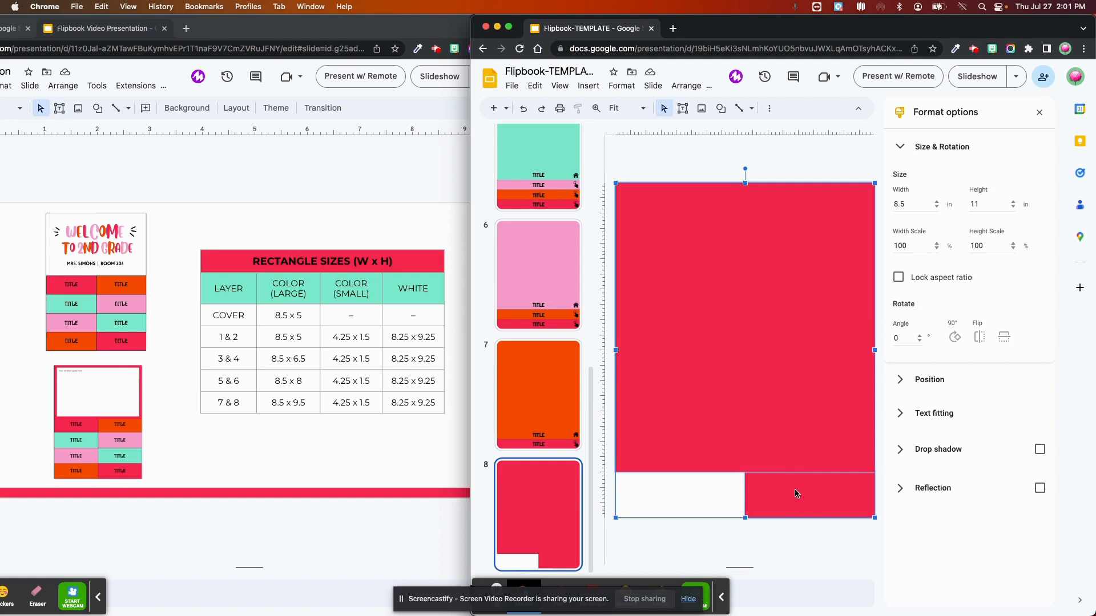
pyautogui.press('super+d')
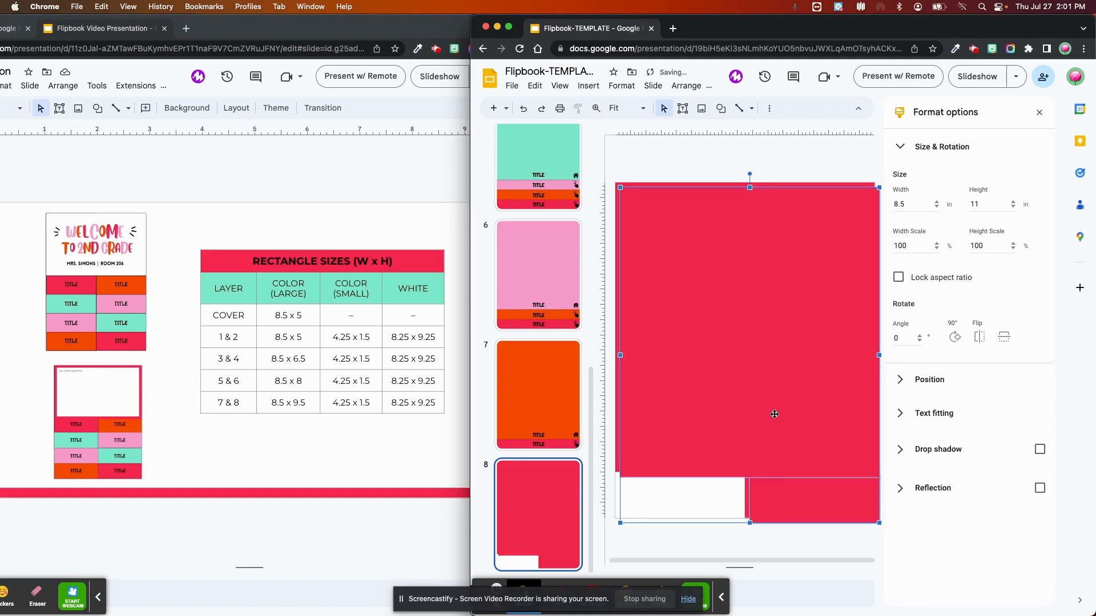
pyautogui.moveTo(774, 414); pyautogui.dragTo(771, 411)
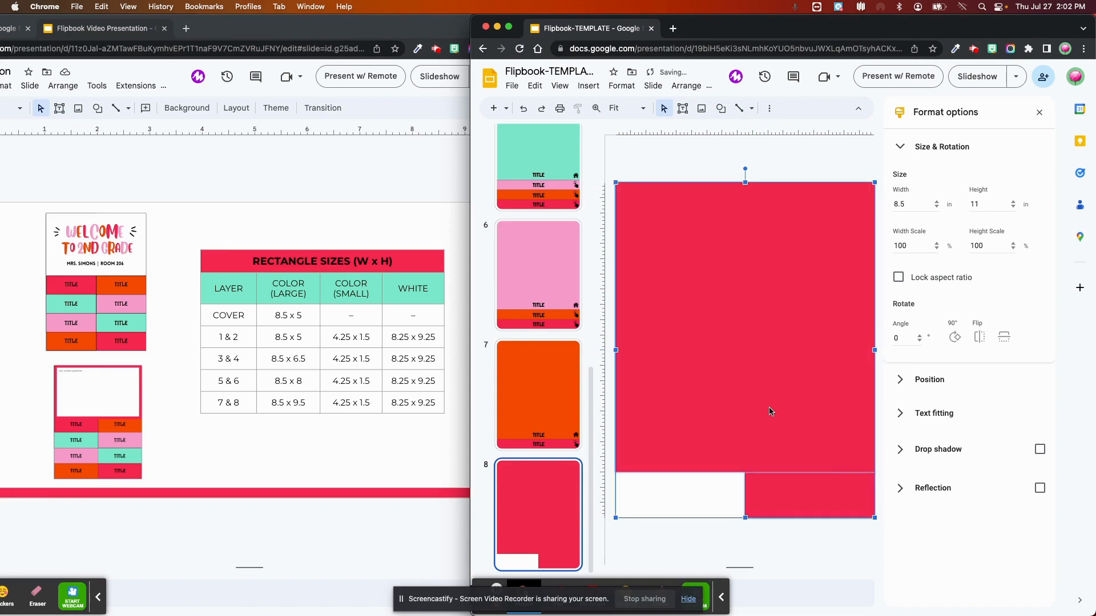
# Fill the duplicated large rectangle and tab with the custom turquoise.
pyautogui.click(769, 108)
pyautogui.click(486, 133)
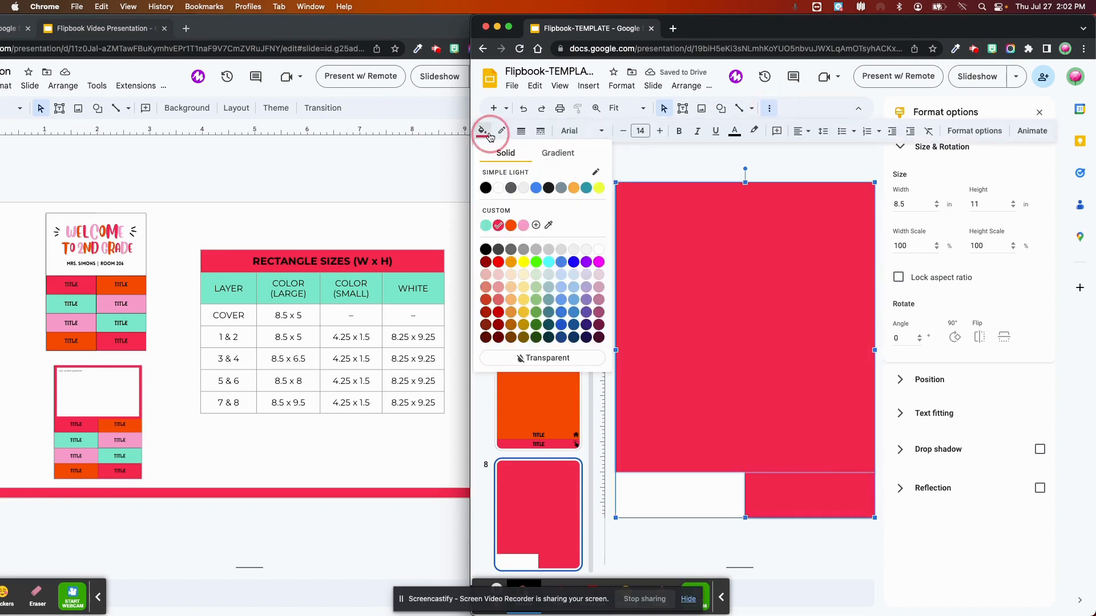
pyautogui.click(485, 226)
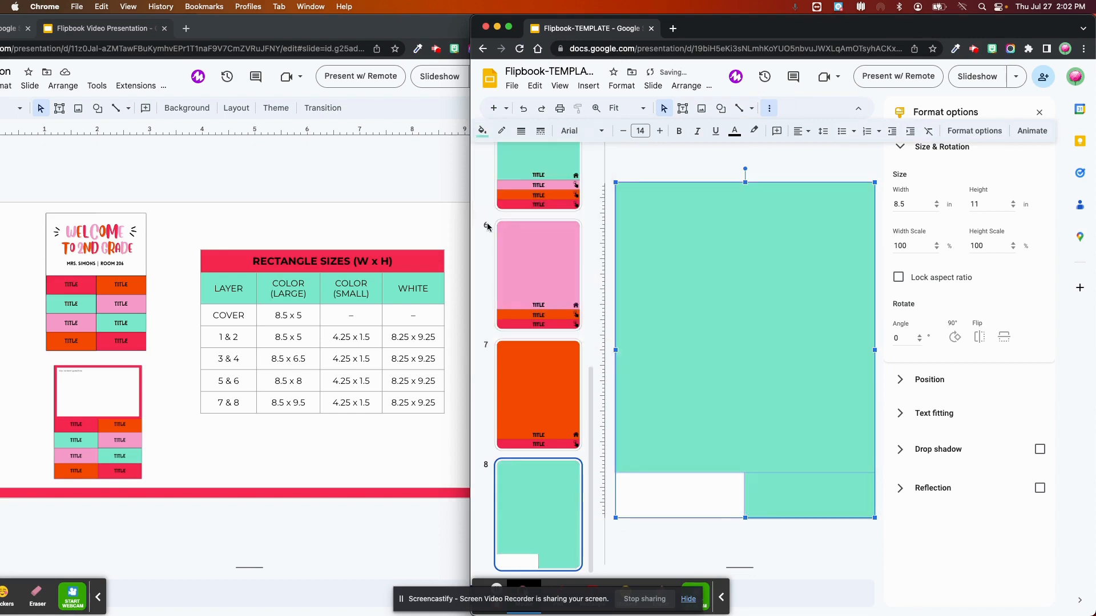
pyautogui.click(682, 156)
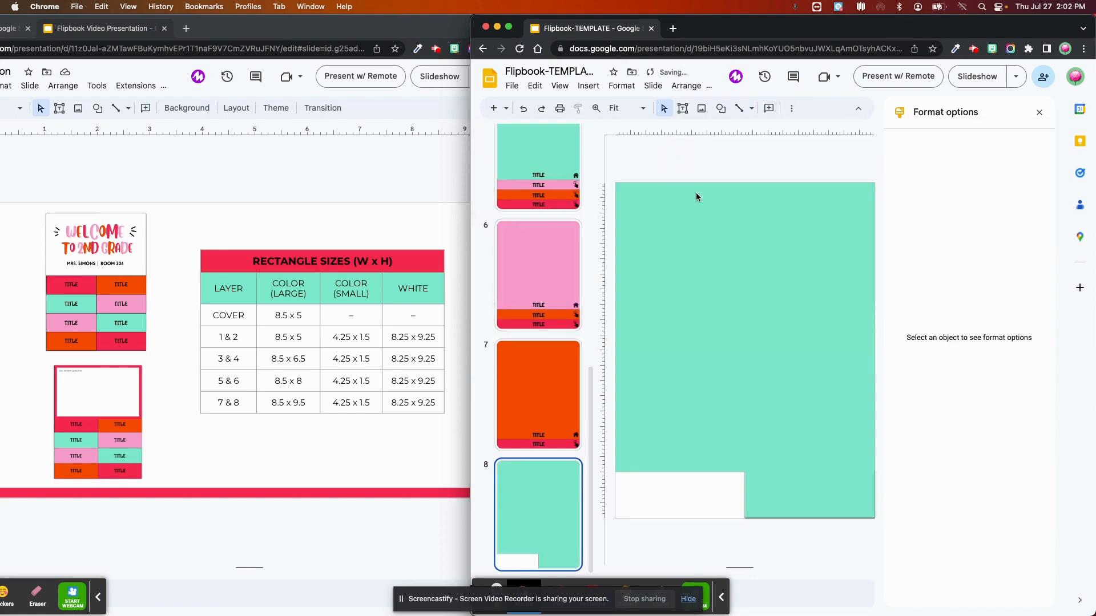
# Move the turquoise tab to the page's lower-left corner, beside the red tab.
pyautogui.click(837, 506)
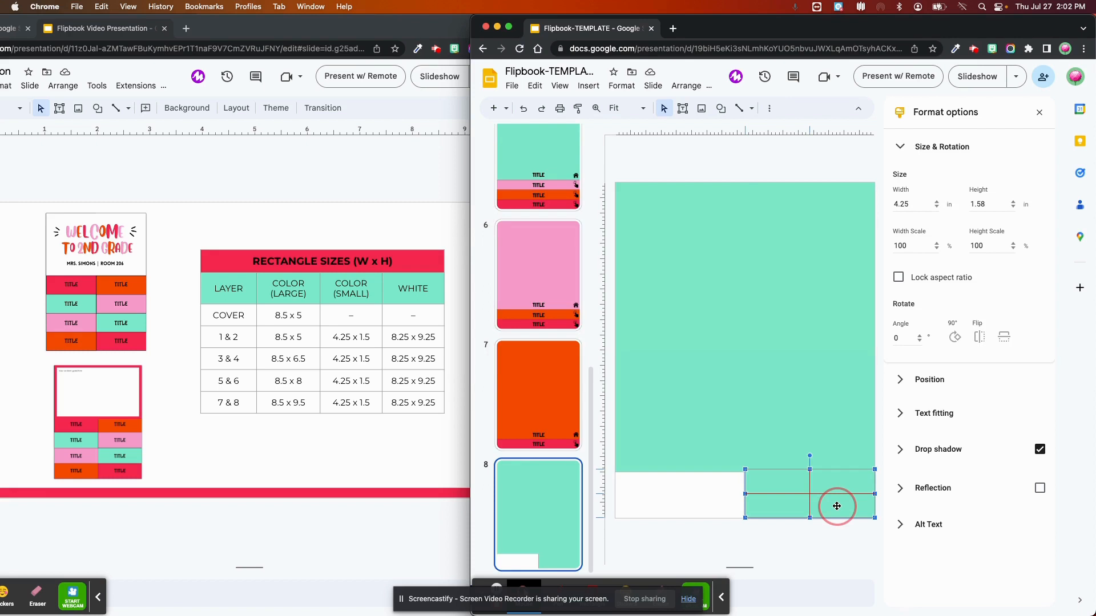
pyautogui.moveTo(837, 507); pyautogui.dragTo(707, 506)
pyautogui.click(788, 532)
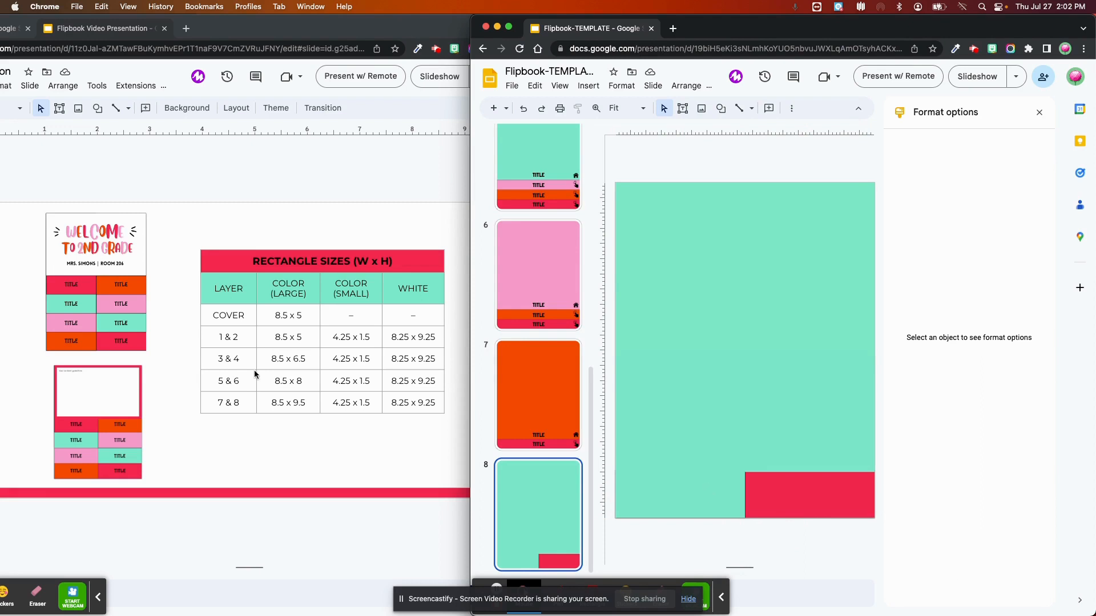
# Duplicate the turquoise tab and large rectangle together and align the copies over the originals.
pyautogui.click(667, 507)
pyautogui.click(693, 371)
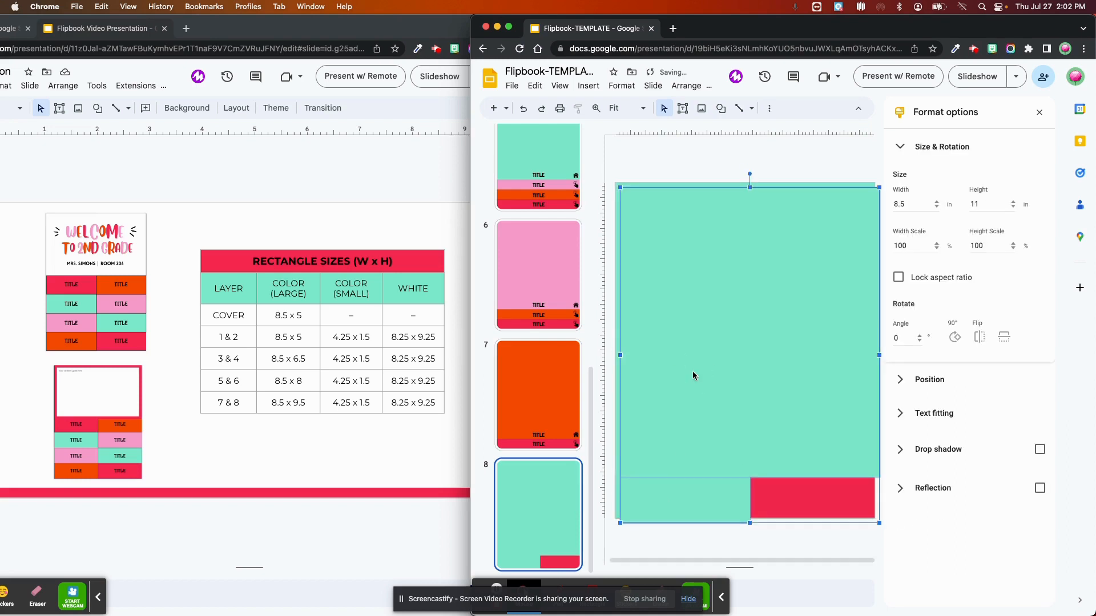
pyautogui.moveTo(693, 374); pyautogui.dragTo(690, 370)
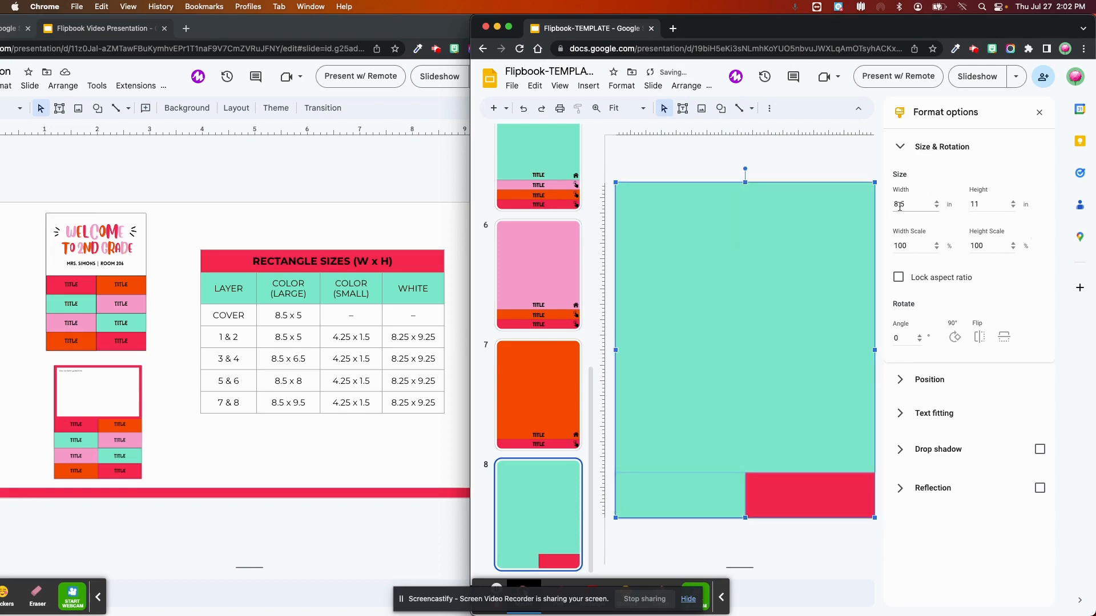
# Fill the duplicated turquoise rectangle and tab with the custom orange.
pyautogui.click(766, 108)
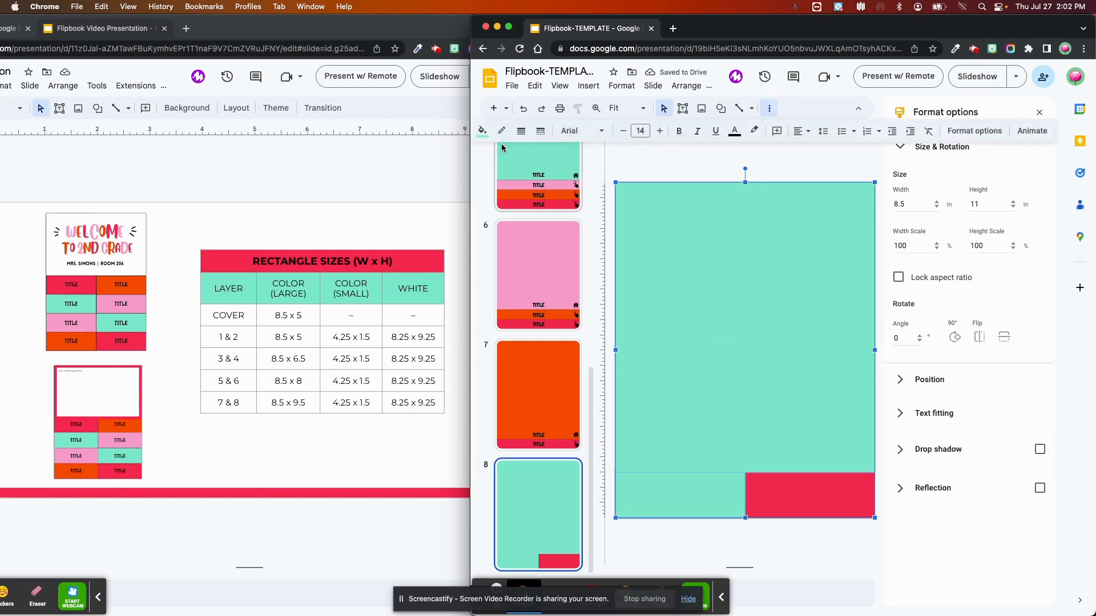
pyautogui.click(482, 130)
pyautogui.click(512, 226)
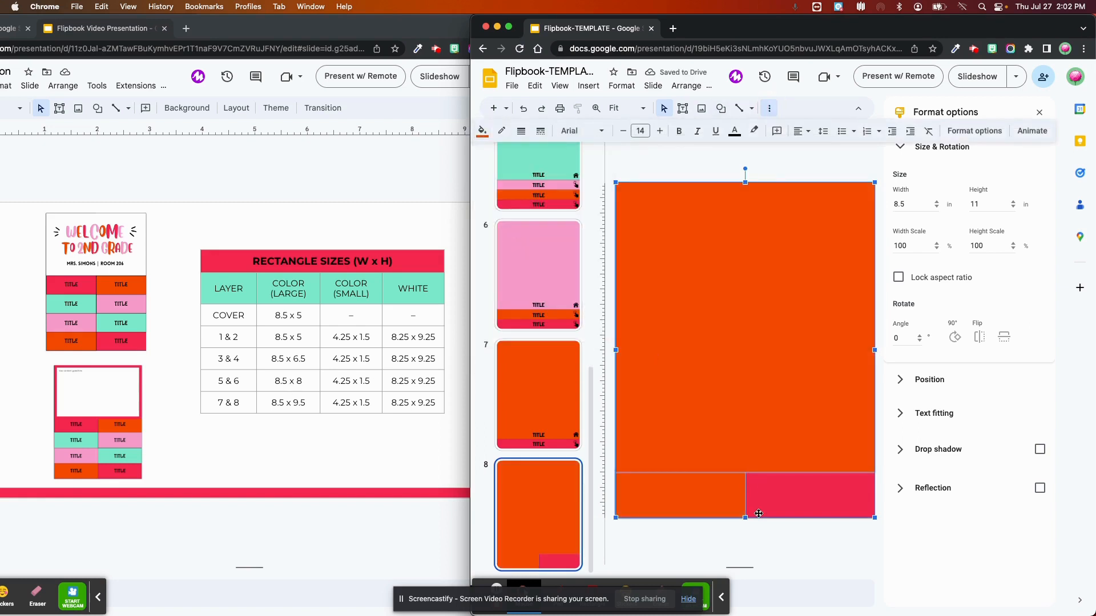
pyautogui.click(783, 534)
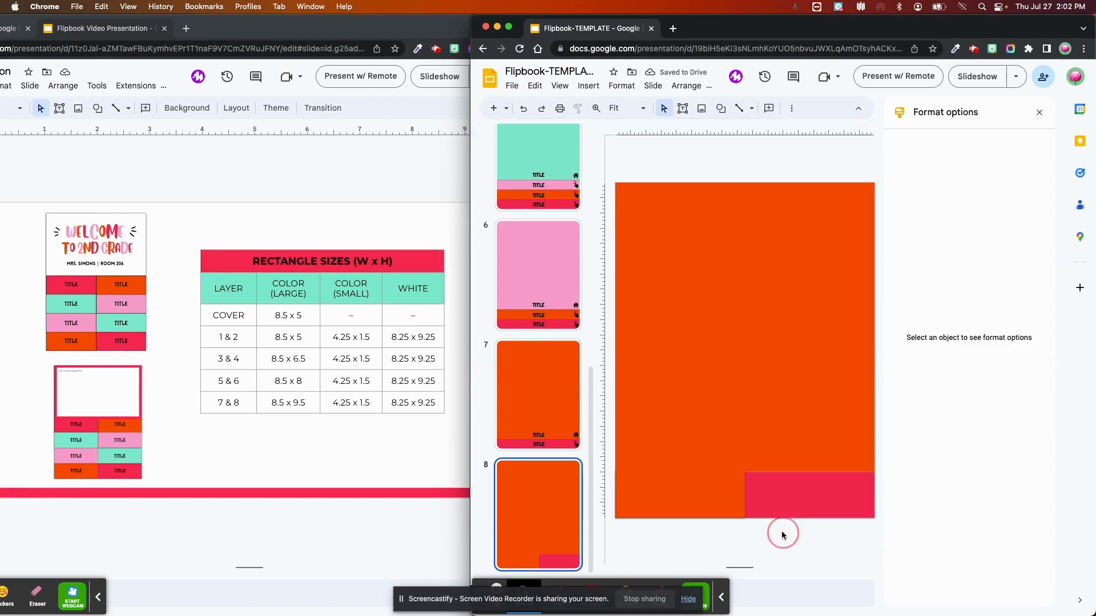
# Set the large orange rectangle's height to 8 in.
pyautogui.click(752, 420)
pyautogui.click(963, 204)
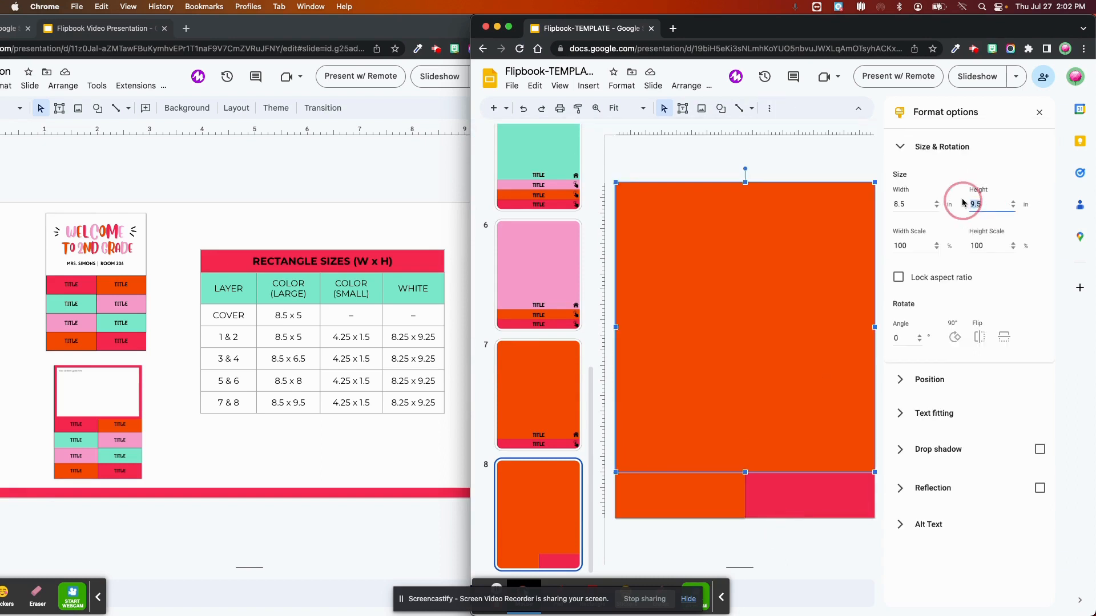
pyautogui.write('8')
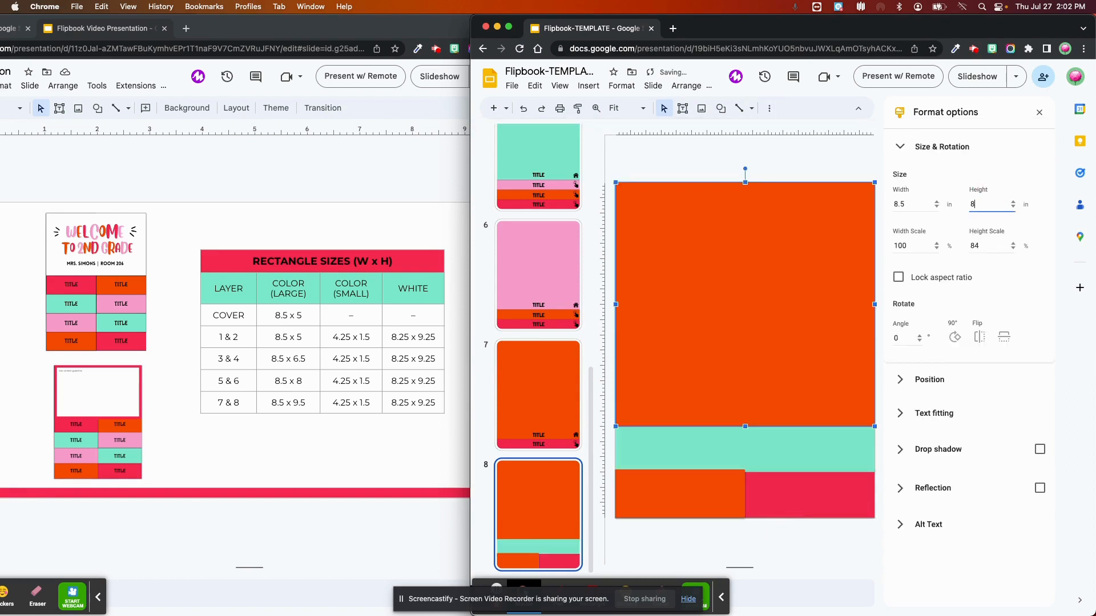
# Move the orange tab up to the second row, directly above the turquoise tab.
pyautogui.click(688, 499)
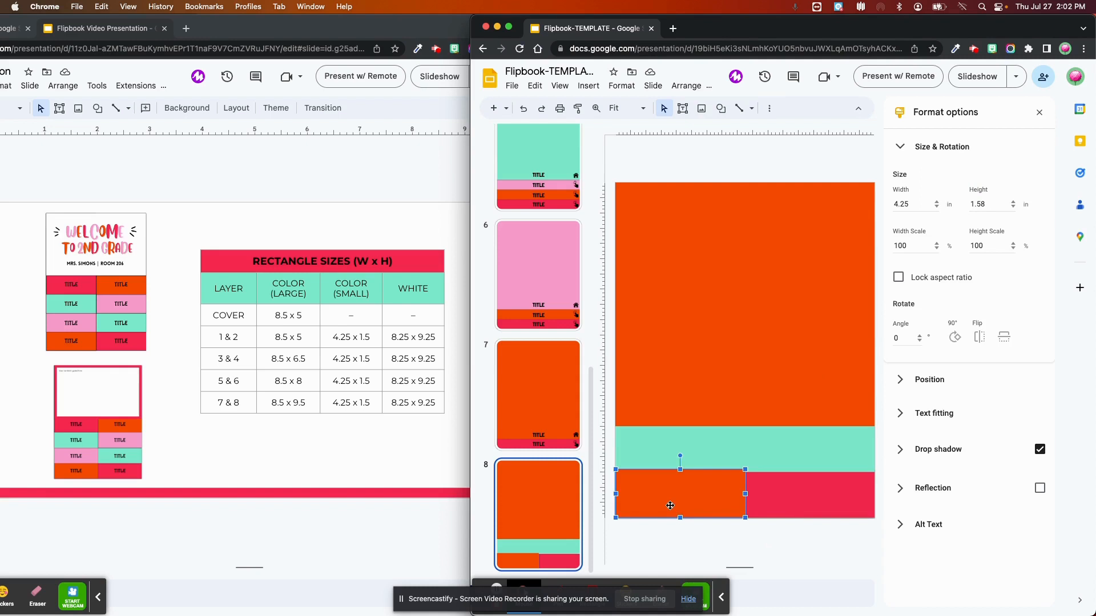
pyautogui.moveTo(671, 505); pyautogui.dragTo(672, 457)
pyautogui.click(774, 463)
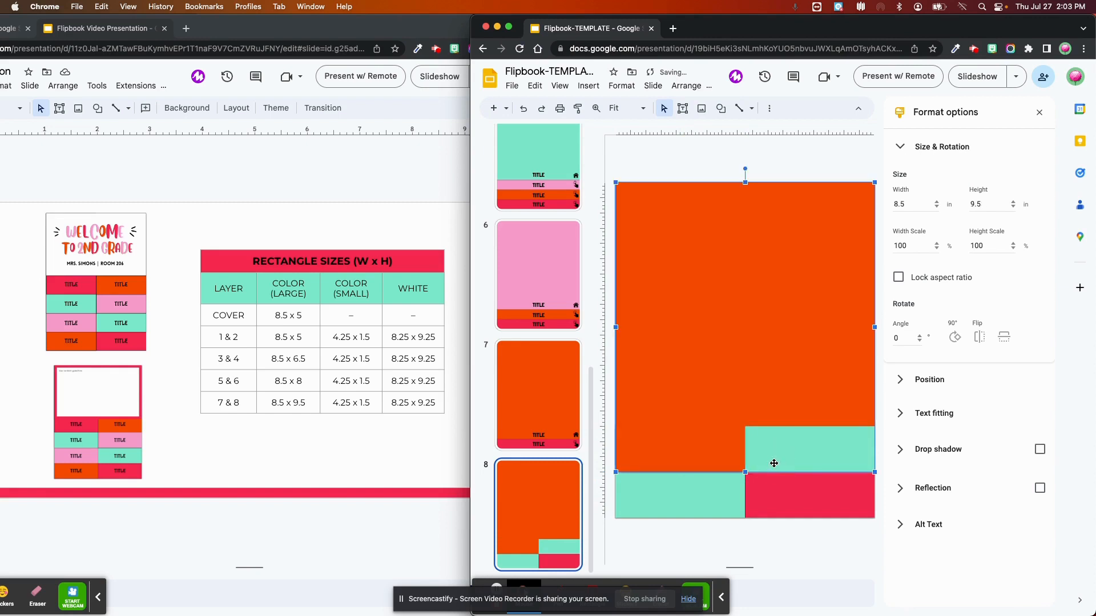
# Duplicate the orange tab and large orange rectangle together, align the copies over the originals, and fill them with the custom pink.
pyautogui.click(684, 451)
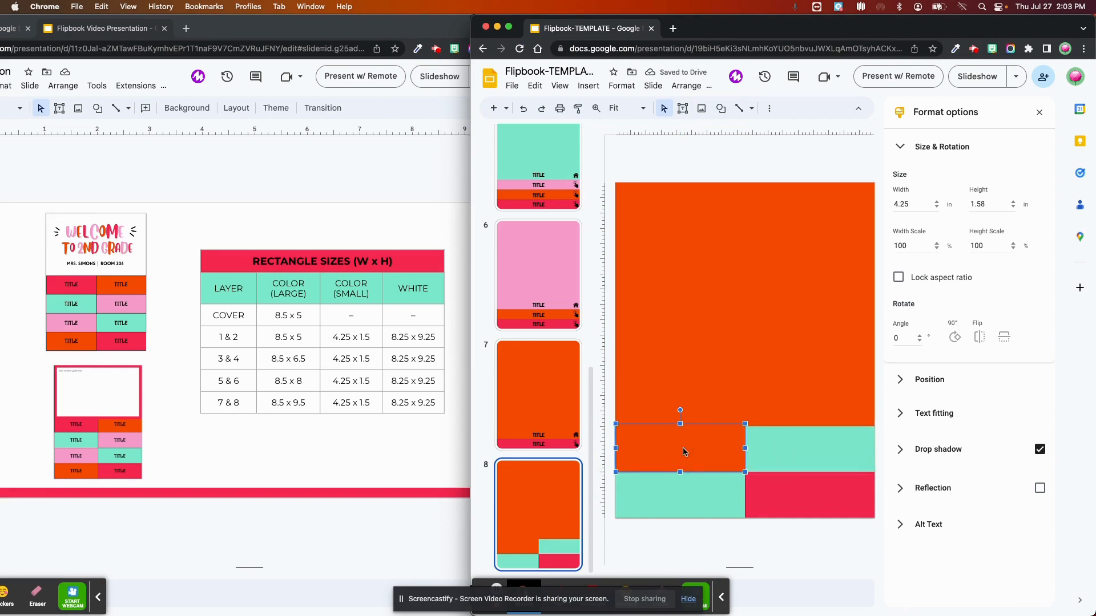
pyautogui.click(694, 351)
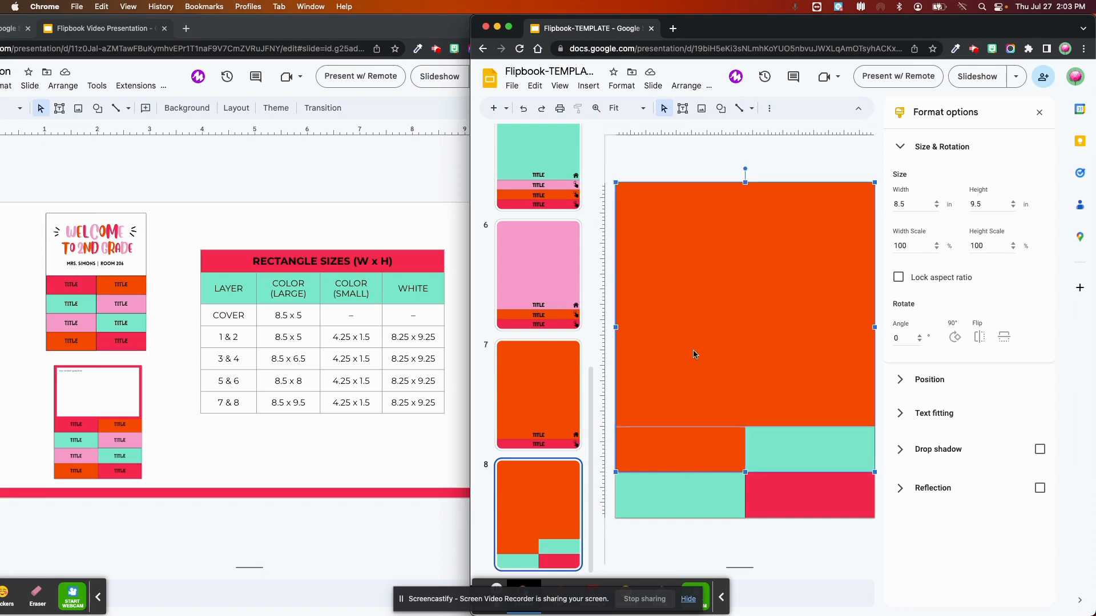
pyautogui.moveTo(694, 354); pyautogui.dragTo(688, 346)
pyautogui.click(771, 109)
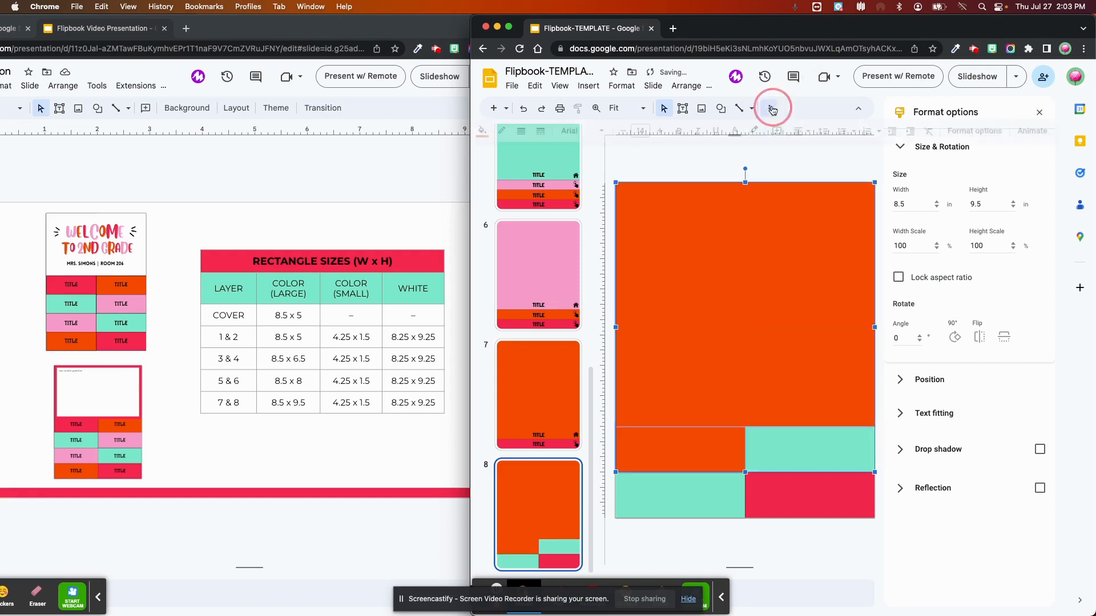
pyautogui.click(482, 131)
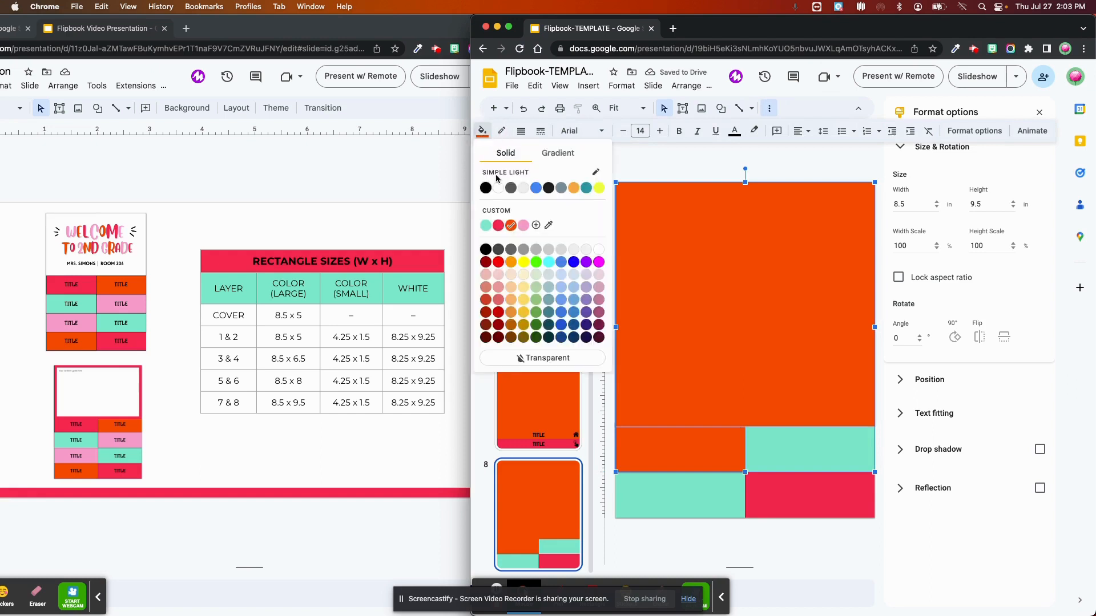
pyautogui.click(523, 226)
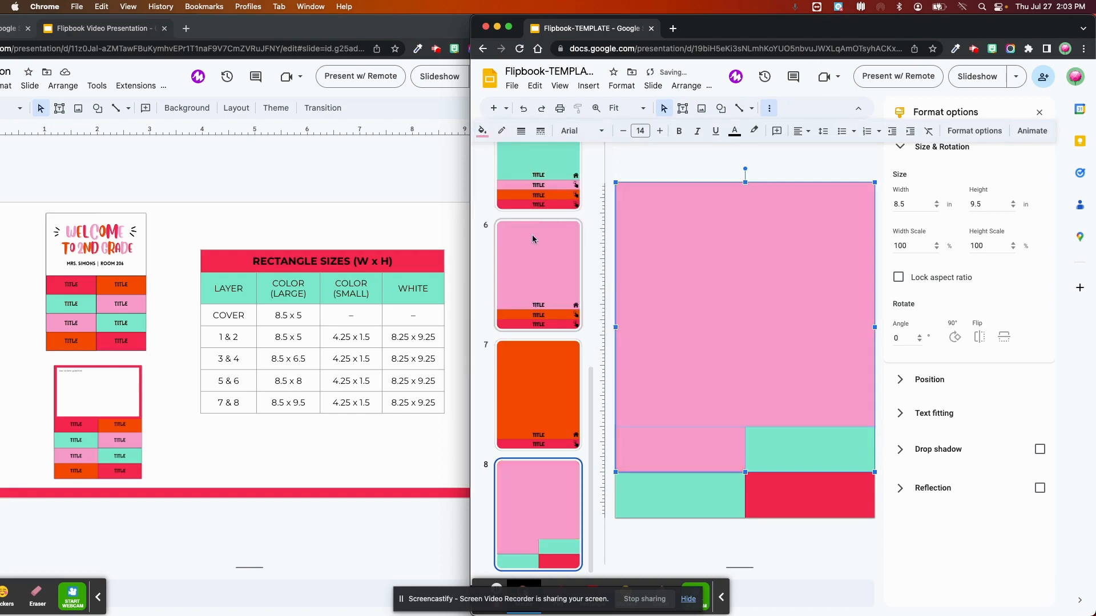
# Move the pink tab to the other half of the second row, above the red tab and beside the orange one.
pyautogui.click(705, 542)
pyautogui.moveTo(683, 443); pyautogui.dragTo(814, 448)
pyautogui.click(778, 551)
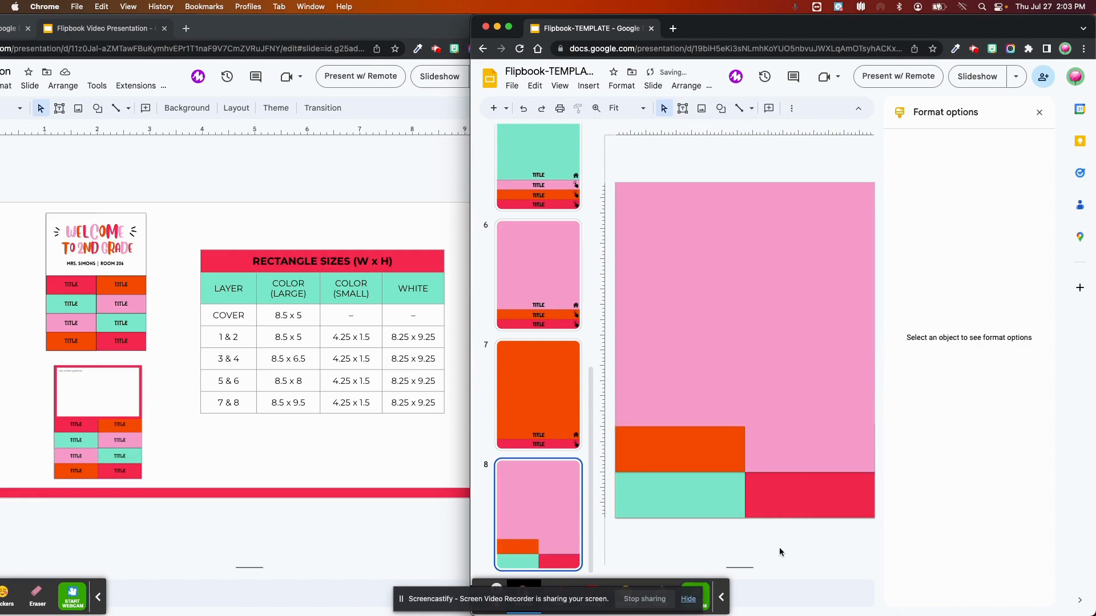